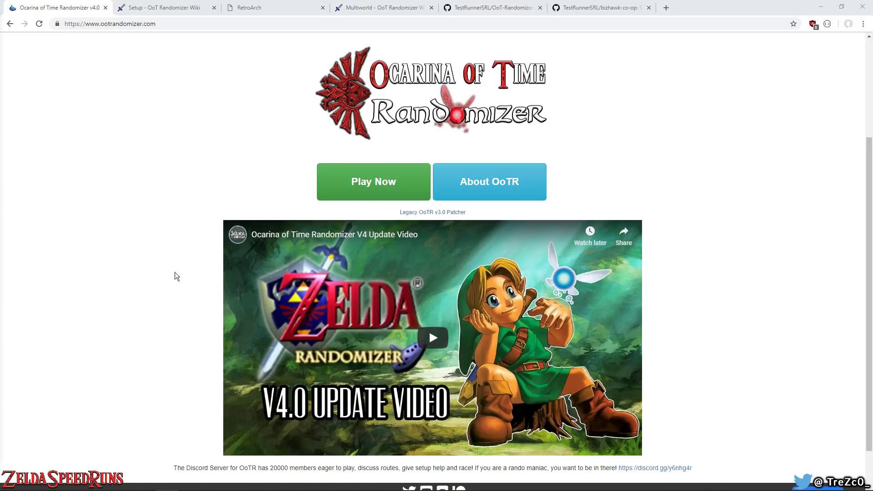
# Open the randomizer's seed generator page and look over its layout
pyautogui.scroll(3, 146, 211)
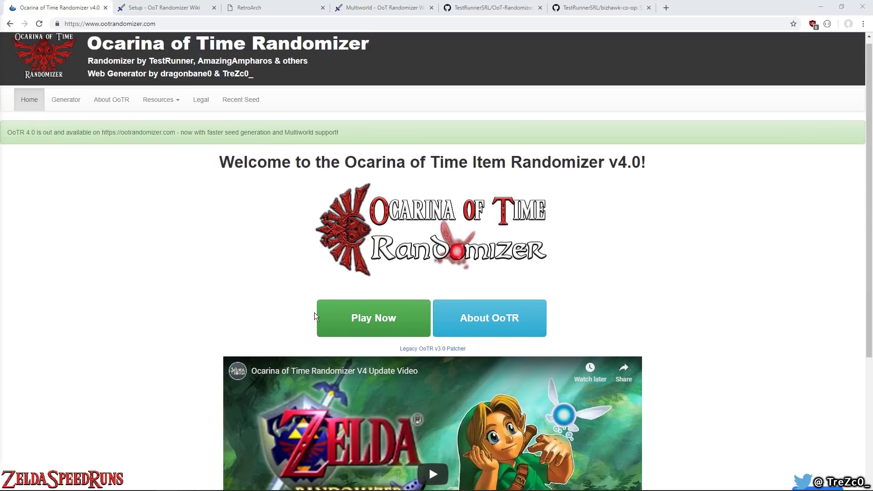
pyautogui.click(368, 320)
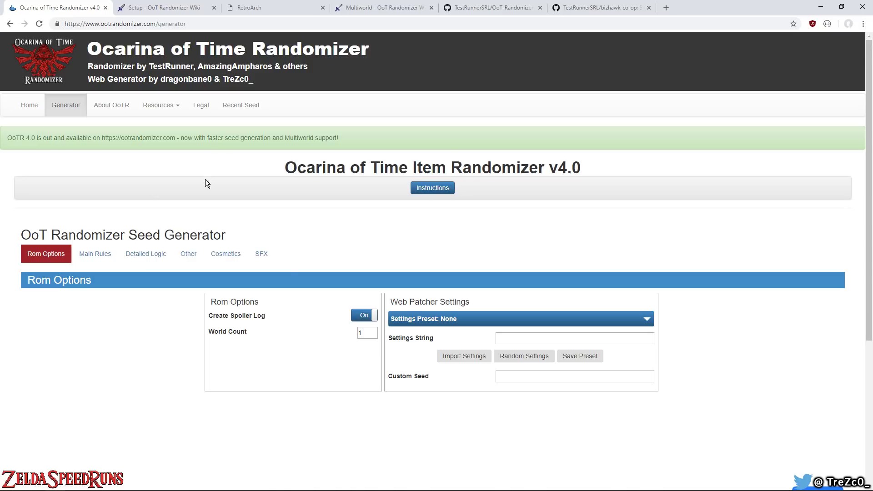
pyautogui.scroll(-5, 206, 179)
pyautogui.scroll(2, 195, 206)
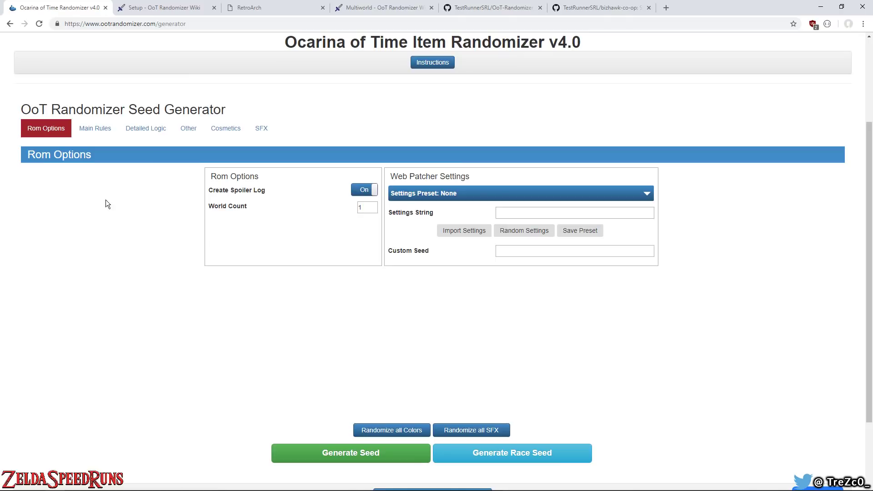
pyautogui.scroll(-2, 267, 281)
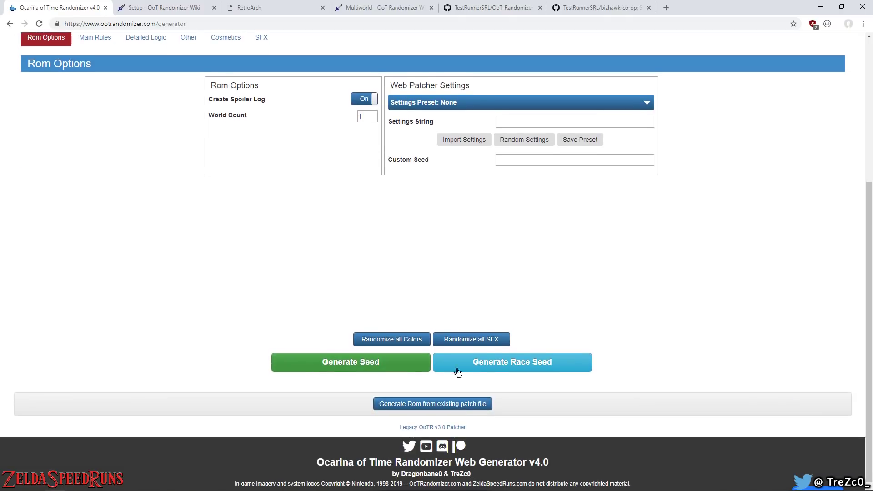
pyautogui.scroll(5, 335, 204)
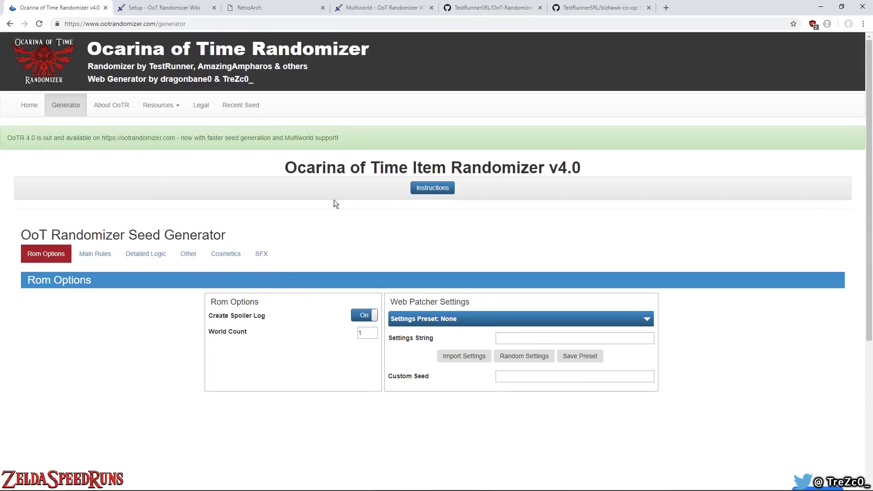
# Expand the seed generator's instructions, read how to generate a seed, and collapse them again
pyautogui.click(440, 192)
pyautogui.moveTo(40, 255); pyautogui.dragTo(375, 254)
pyautogui.click(369, 253)
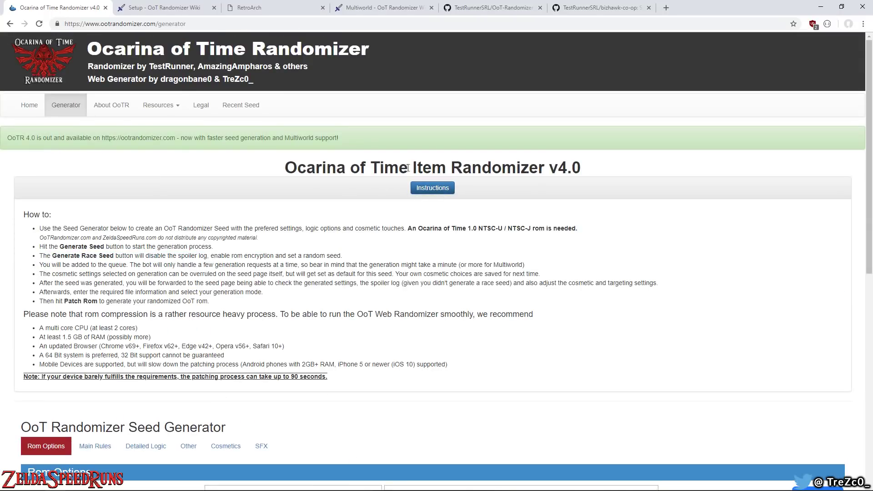
pyautogui.click(430, 188)
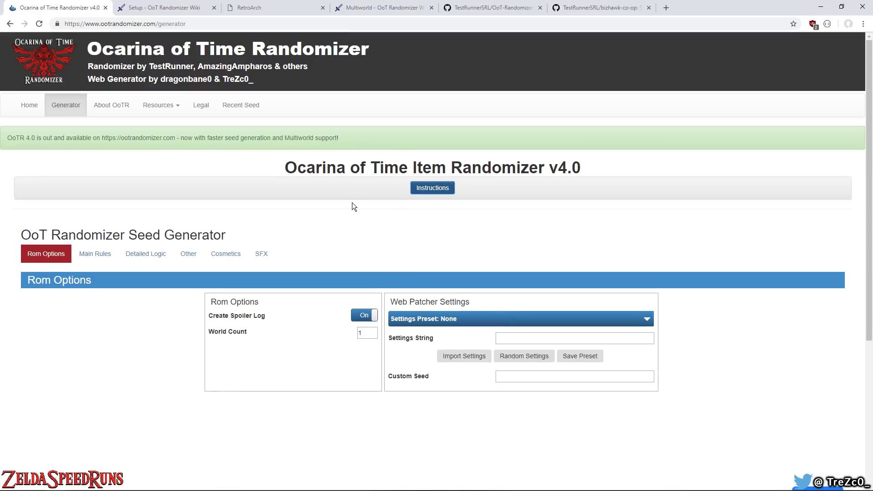
# Review the Rom Options, including the settings presets, Create Spoiler Log and World Count
pyautogui.scroll(-2, 366, 179)
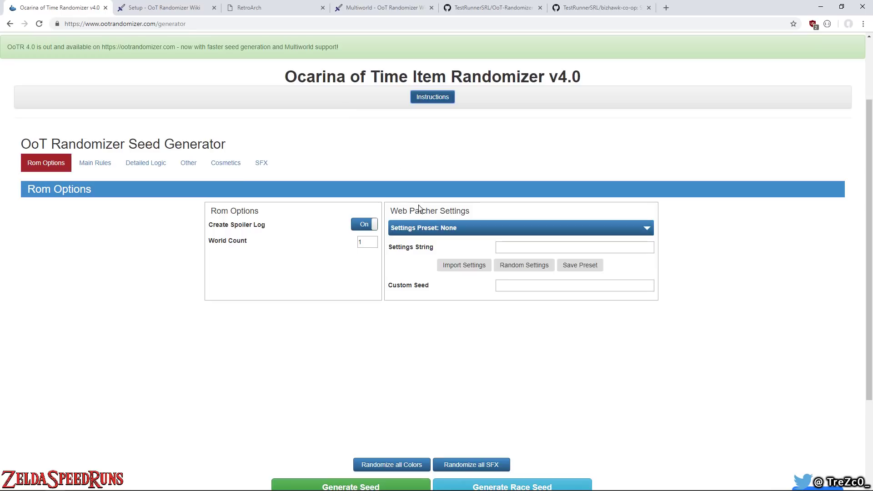
pyautogui.click(425, 228)
pyautogui.click(425, 227)
pyautogui.moveTo(204, 227); pyautogui.dragTo(277, 222)
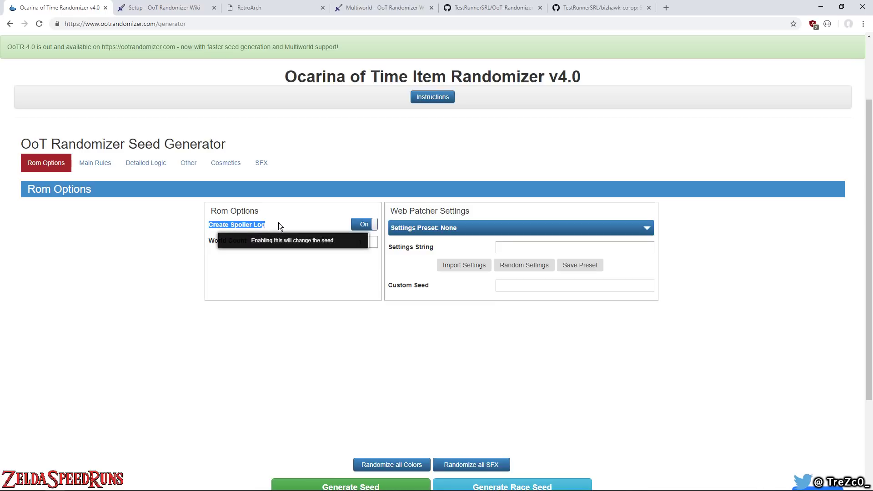
pyautogui.click(313, 310)
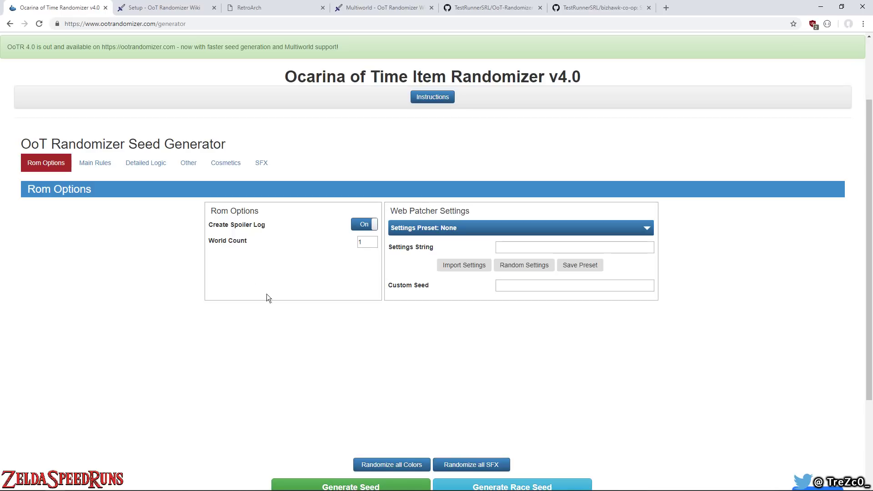
pyautogui.moveTo(220, 241)
# Show the Main Rules and view the available Gerudo Fortress options without changing the selection
pyautogui.click(98, 165)
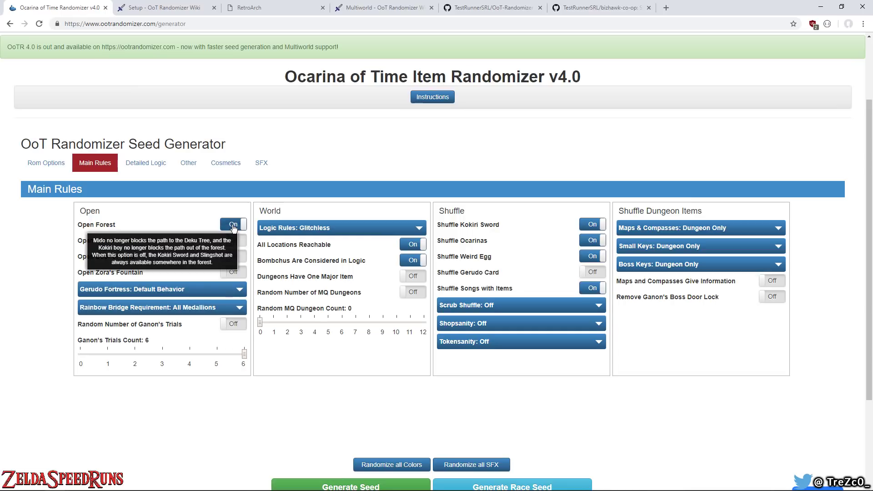
pyautogui.click(205, 290)
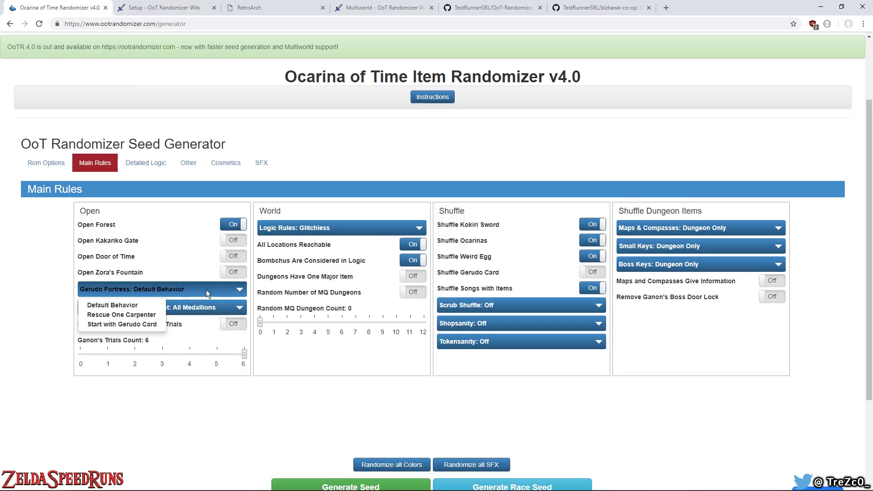
pyautogui.click(206, 290)
# Try a Ganon's Trials Count of 3, and put it back to 6
pyautogui.moveTo(217, 354); pyautogui.dragTo(162, 354)
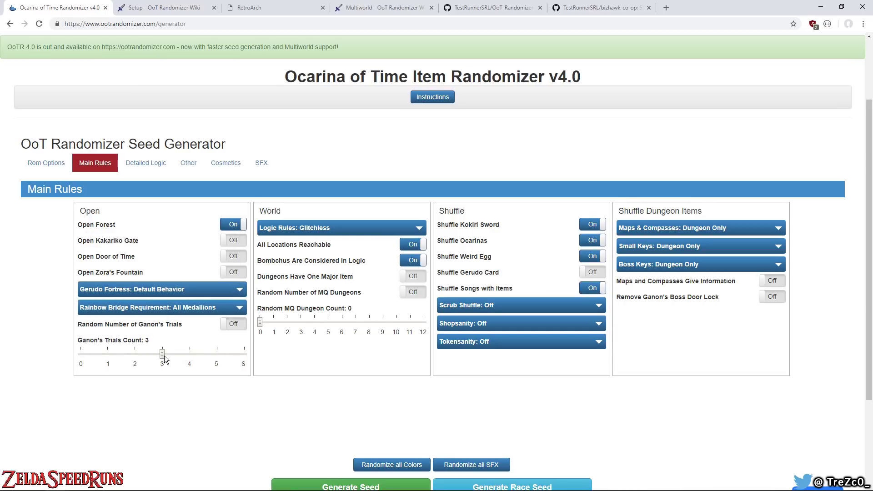
pyautogui.click(242, 353)
pyautogui.moveTo(228, 228)
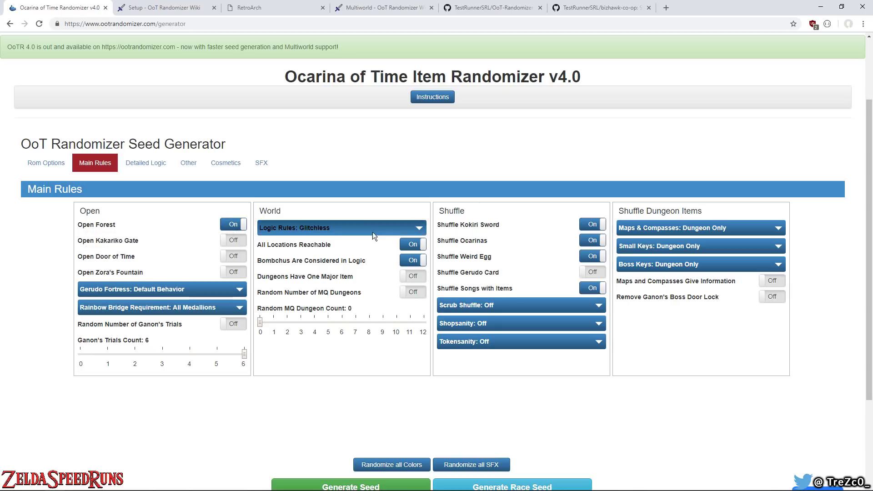
pyautogui.moveTo(314, 234)
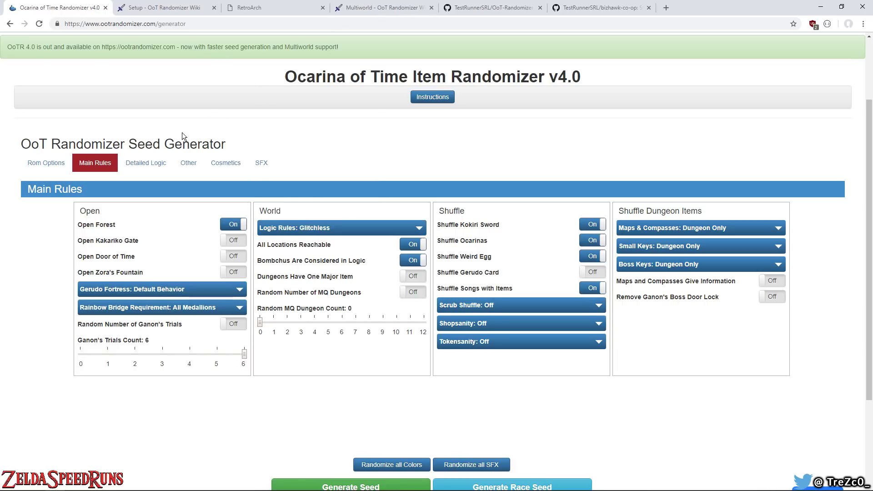
# In Detailed Logic, find the Deku Theater Skull Mask location and add it to the excluded locations
pyautogui.click(145, 164)
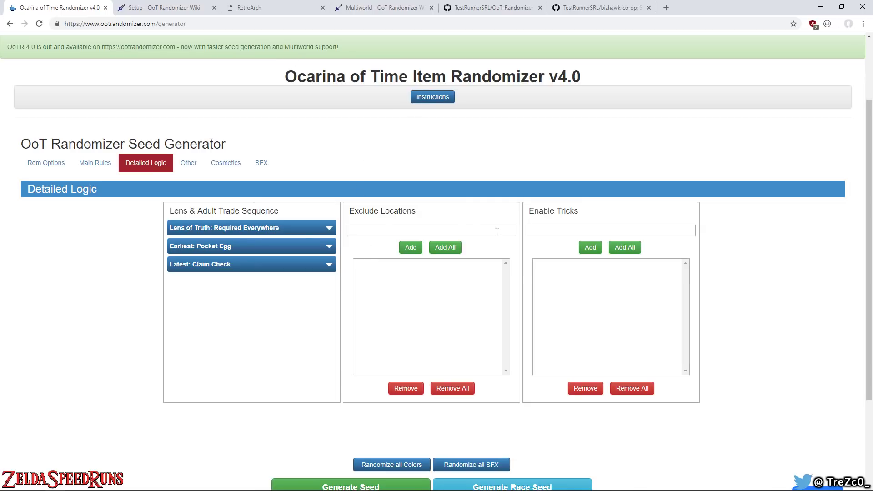
pyautogui.click(441, 233)
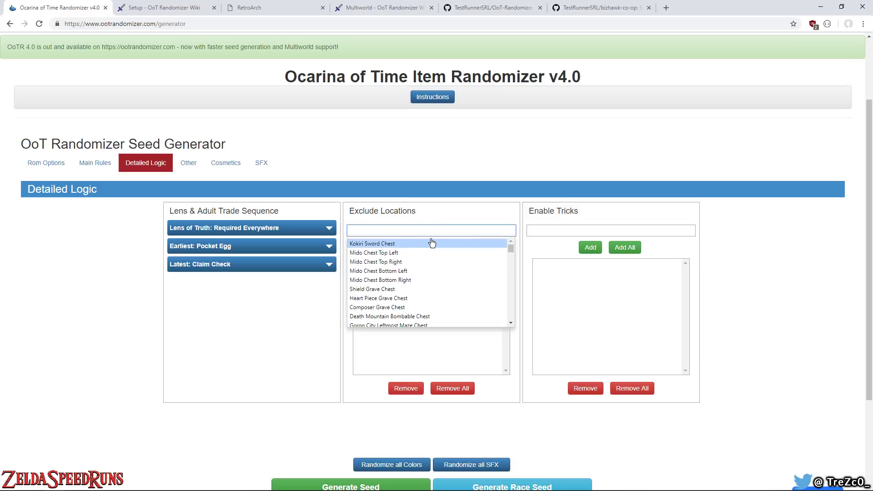
pyautogui.write('deku ')
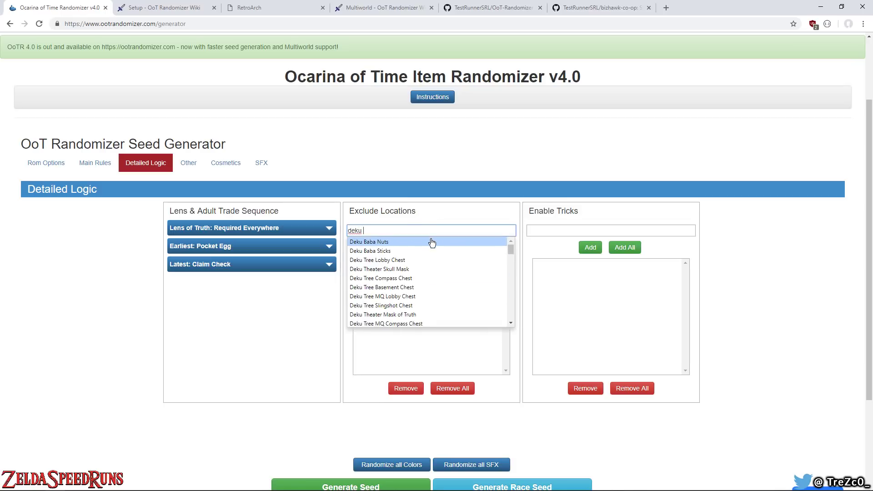
pyautogui.write('theater')
pyautogui.click(431, 242)
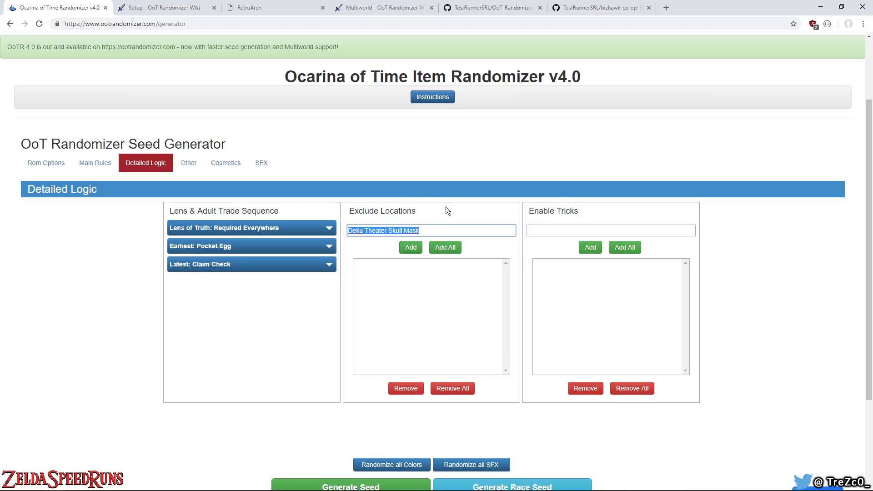
pyautogui.click(404, 247)
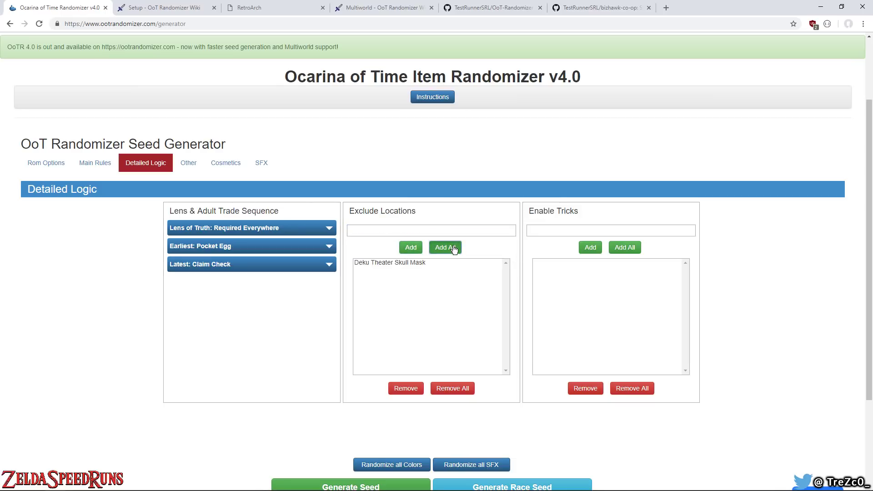
# Add every location to the exclusion list, and clear the whole list again
pyautogui.click(439, 248)
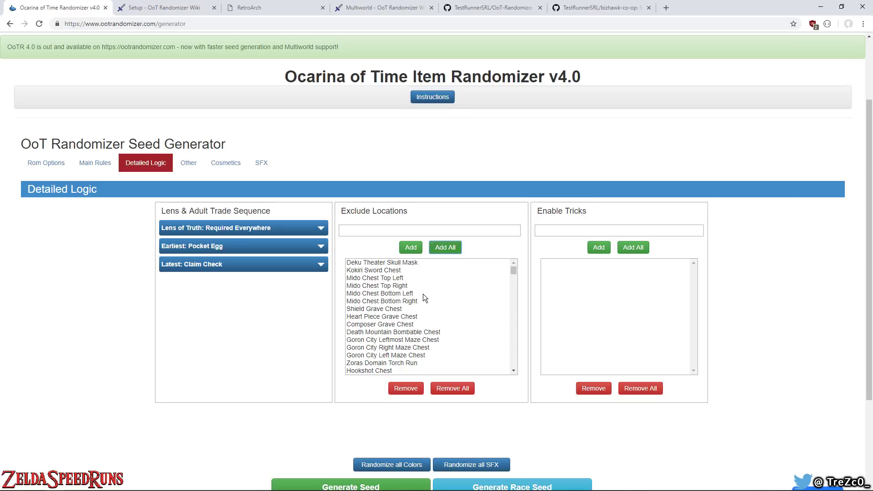
pyautogui.click(457, 388)
# Browse the list of tricks that can be enabled, and view the Other settings with speed-ups and miscellaneous options
pyautogui.click(590, 236)
pyautogui.scroll(-5, 598, 291)
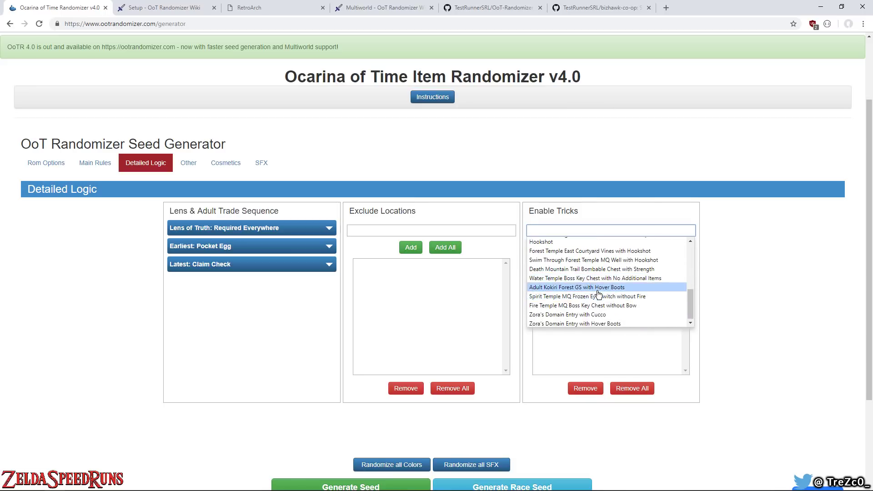
pyautogui.scroll(-5, 598, 293)
pyautogui.click(744, 261)
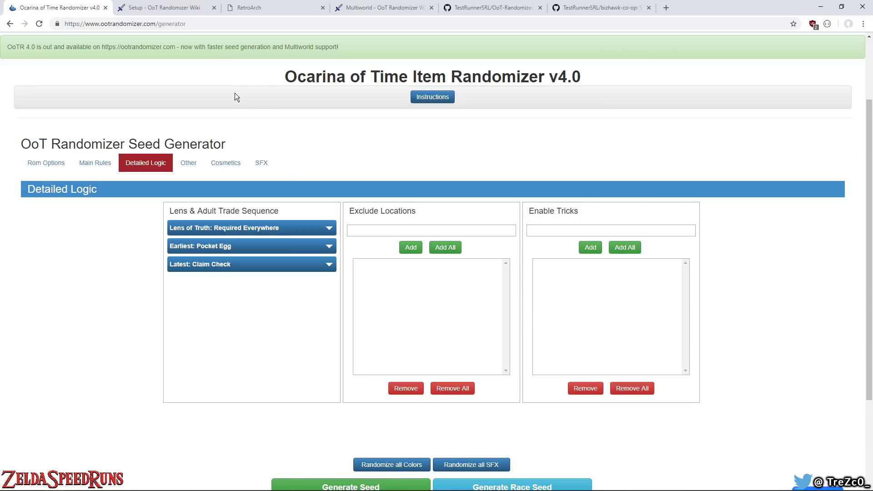
pyautogui.click(187, 164)
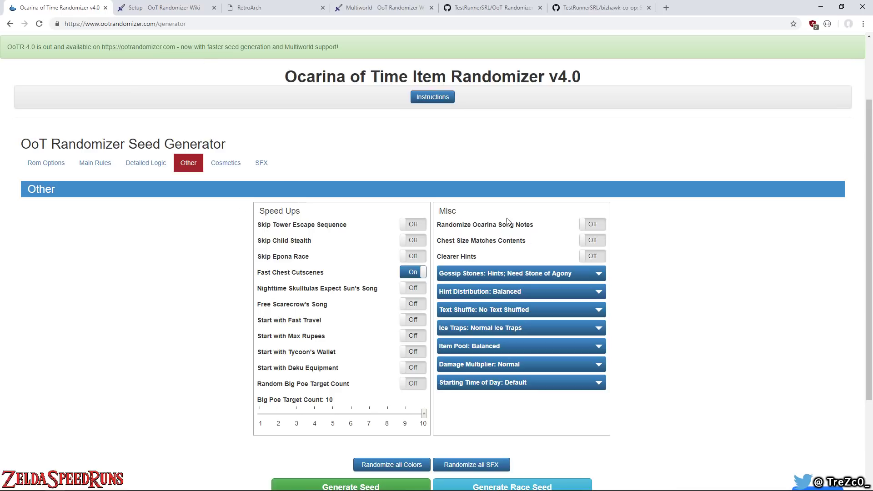
# In the Cosmetics settings, set Sword Trail Duration to Lightsaber and the sword trail's Inner Color to Rainbow
pyautogui.click(226, 163)
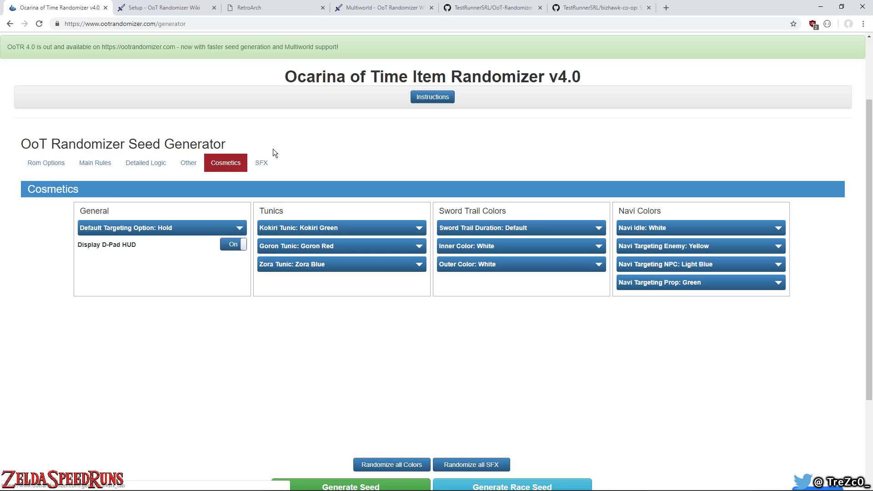
pyautogui.click(498, 229)
pyautogui.click(498, 230)
pyautogui.click(484, 231)
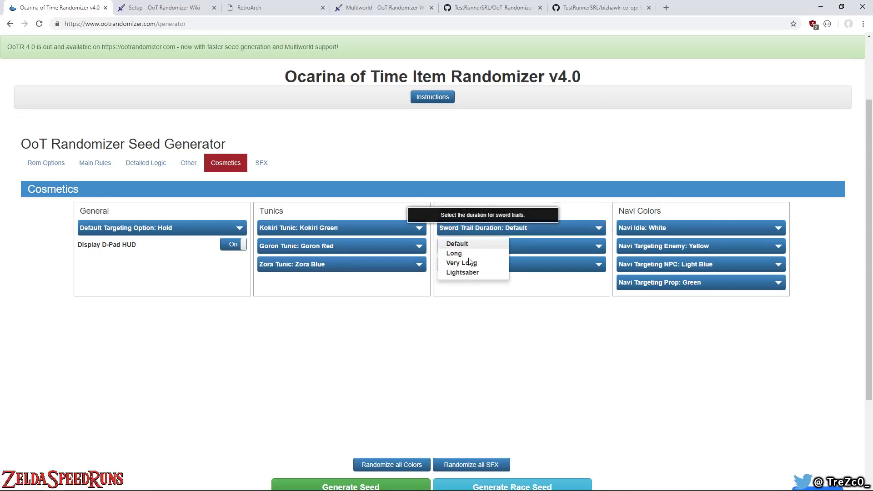
pyautogui.click(468, 273)
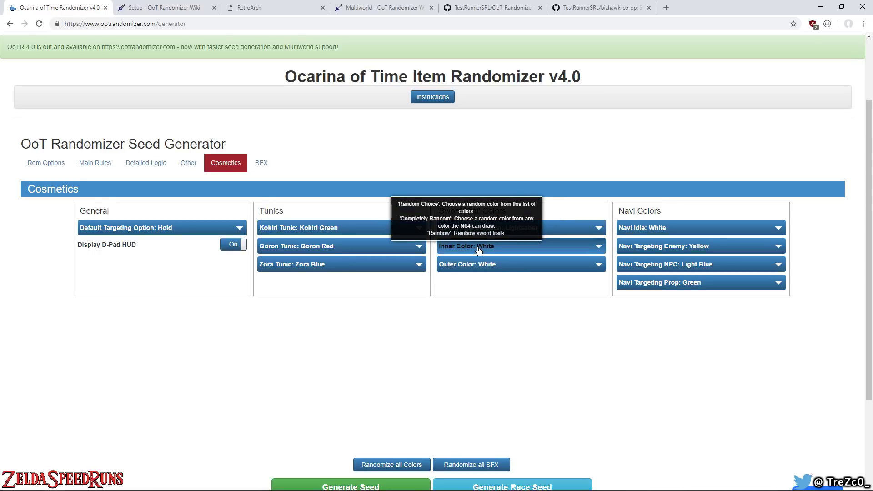
pyautogui.click(475, 249)
pyautogui.click(460, 291)
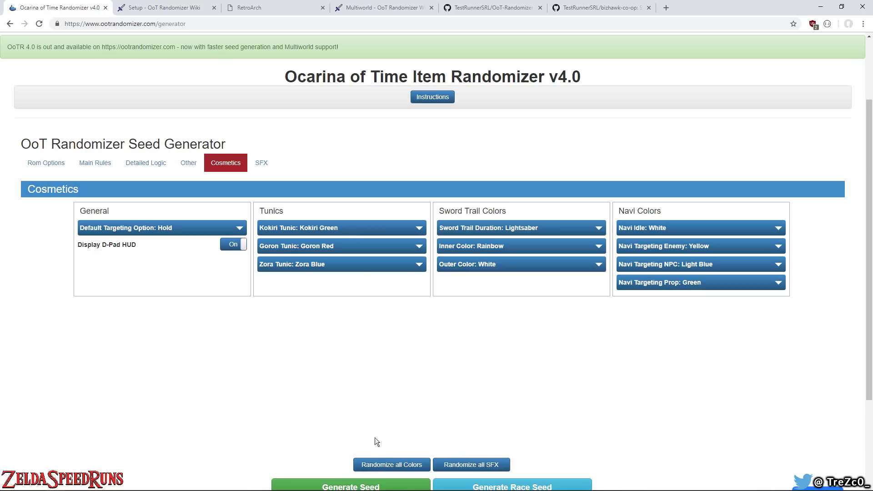
# Randomize all colors and all sound effects, and check the SFX settings
pyautogui.click(384, 464)
pyautogui.click(500, 465)
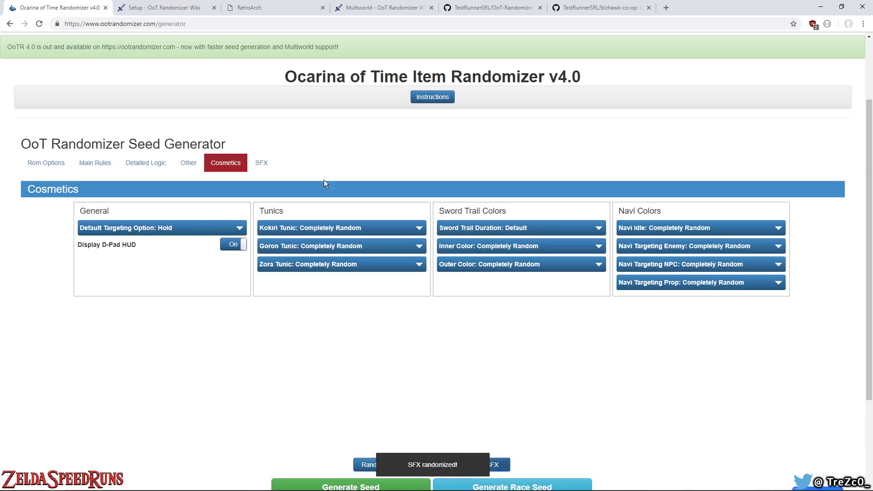
pyautogui.click(255, 171)
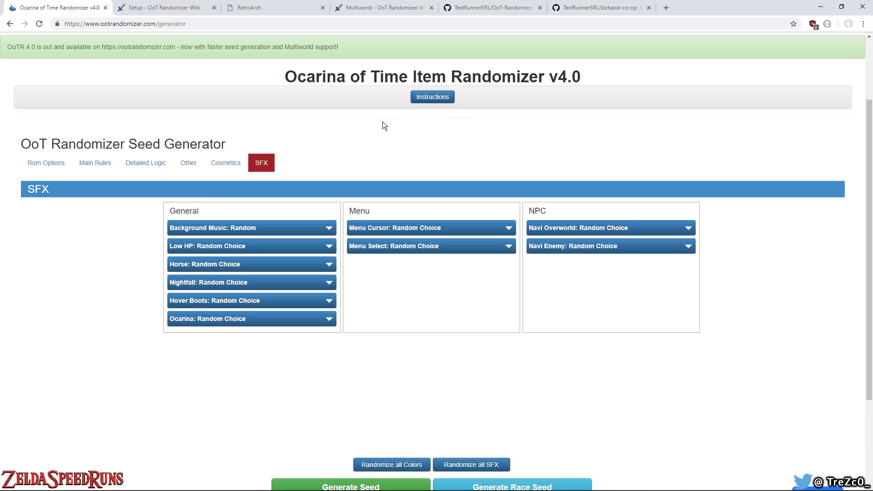
# Expand the generator for making a Rom from an existing patch file, review its options, and collapse it
pyautogui.scroll(-3, 394, 123)
pyautogui.click(450, 403)
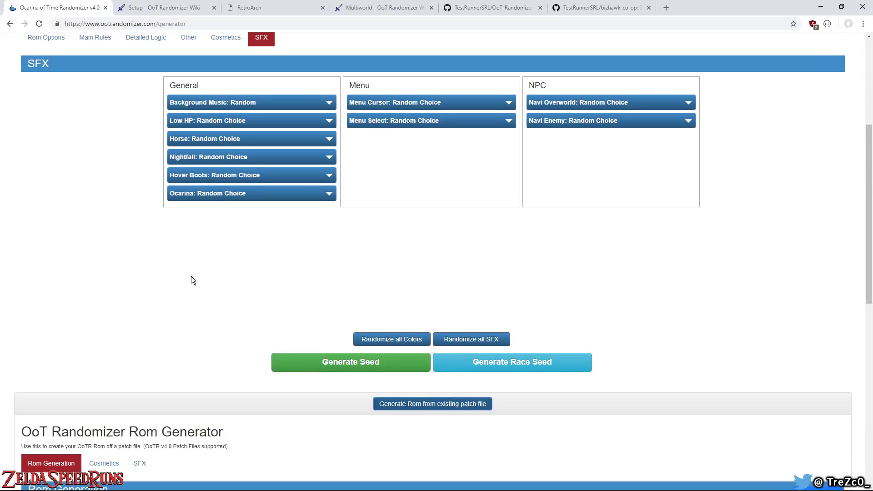
pyautogui.scroll(-5, 159, 283)
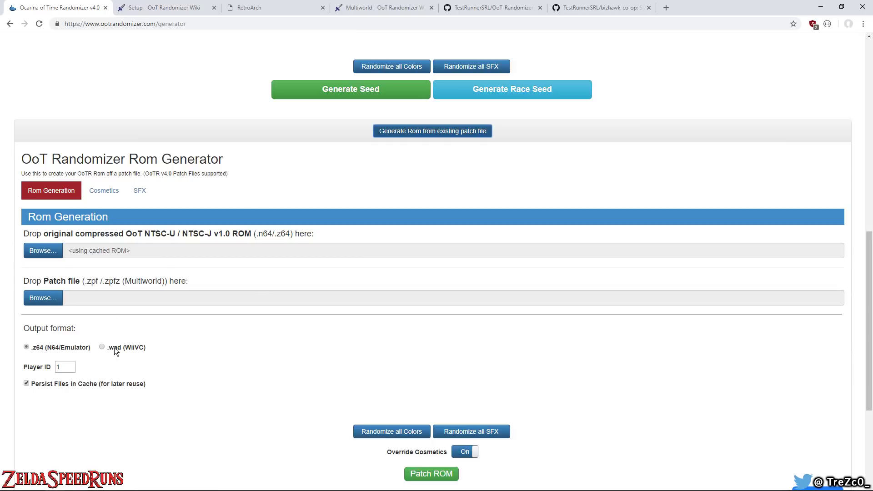
pyautogui.scroll(-1, 217, 325)
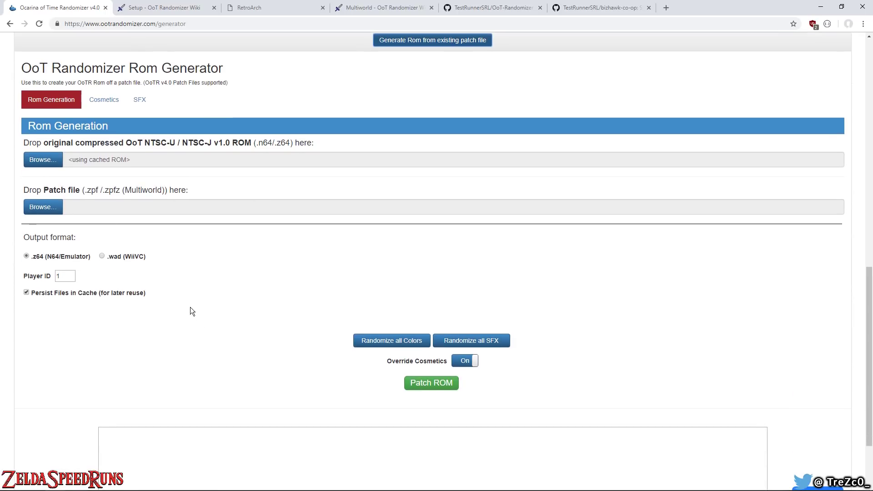
pyautogui.click(446, 45)
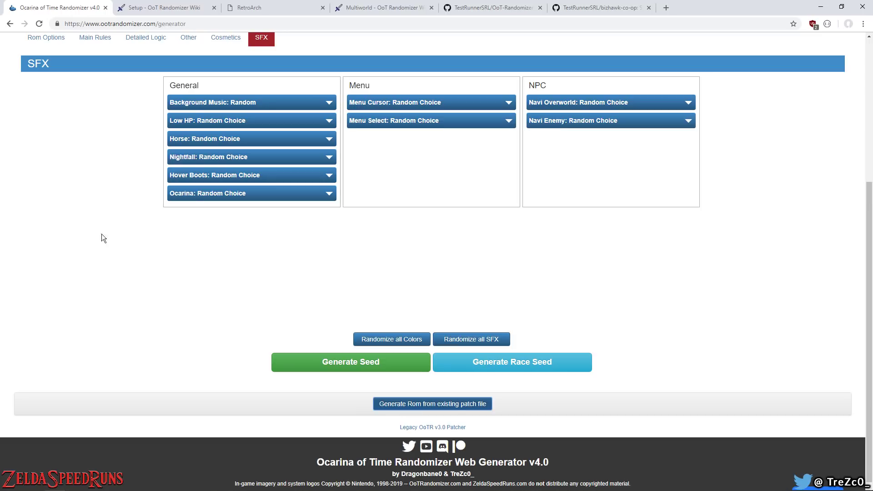
# Return to the seed generator's Cosmetics settings
pyautogui.scroll(1, 114, 255)
pyautogui.click(59, 88)
pyautogui.click(217, 85)
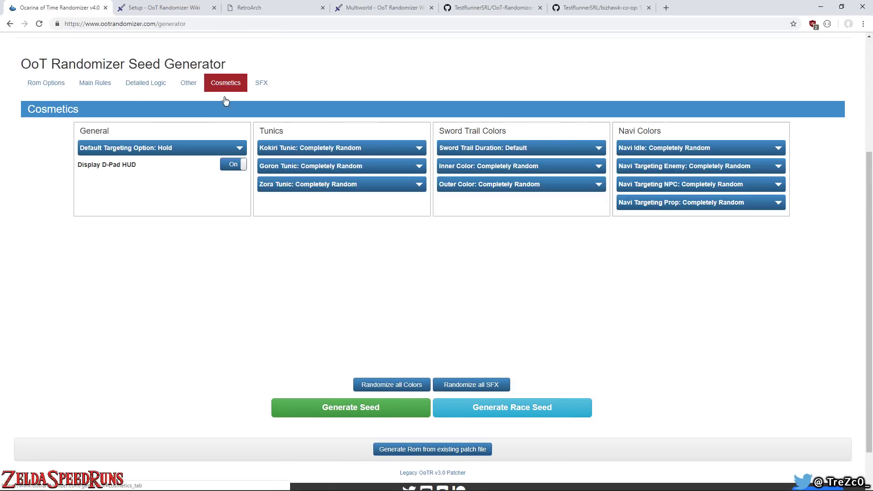
# In the Rom Options, apply the Accessible Tournament S2 (Quals) settings preset and generate a seed
pyautogui.click(52, 88)
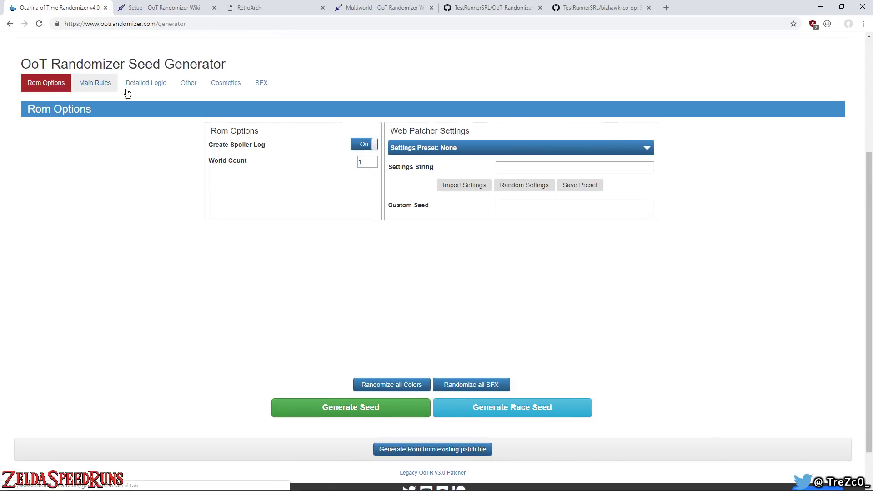
pyautogui.click(456, 152)
pyautogui.click(474, 192)
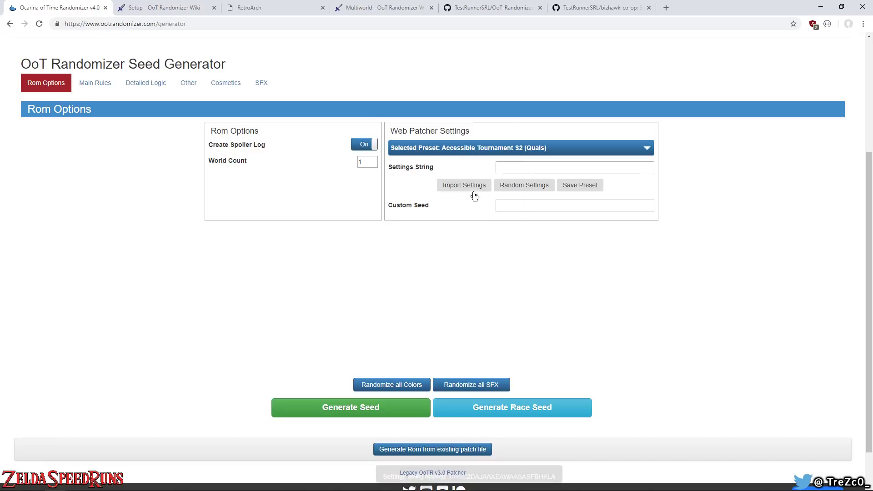
pyautogui.click(353, 406)
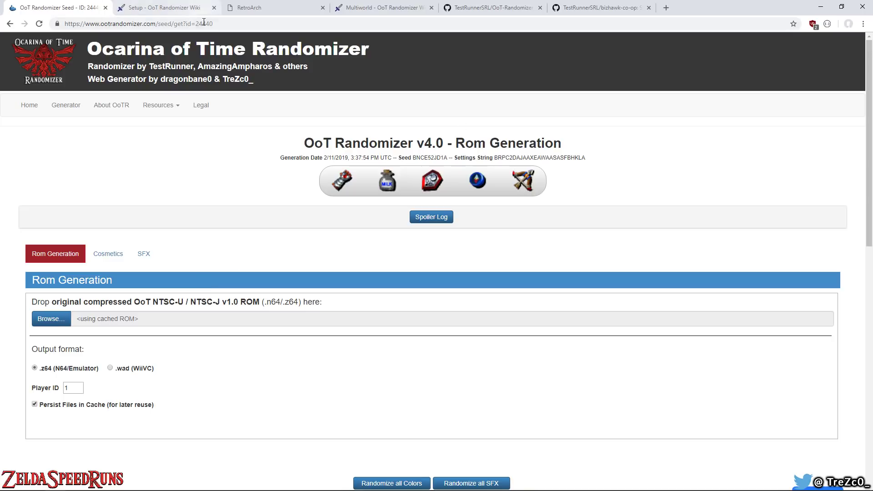
# Check the web address of the generated seed's page
pyautogui.click(186, 24)
pyautogui.click(180, 185)
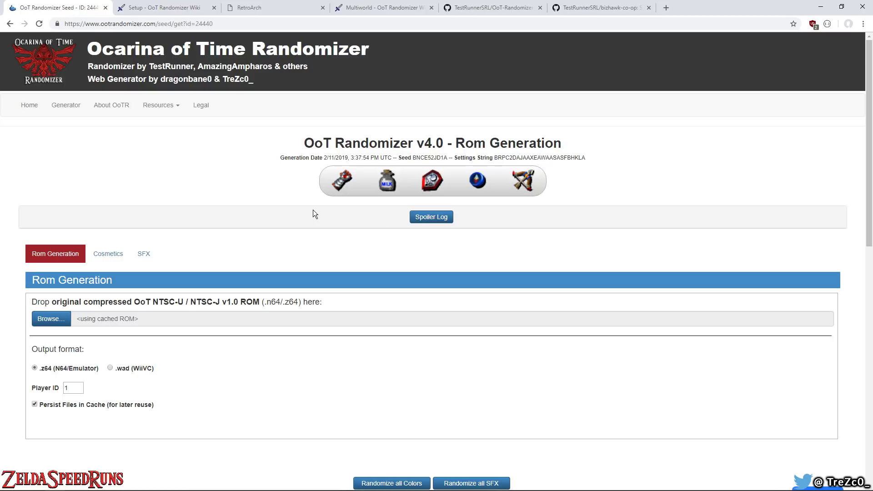
# Open the seed's spoiler log, browse its Overworld, Deku Tree, Playthrough, Raw Spoiler and Barren of Treasure sections, and collapse it
pyautogui.moveTo(448, 180)
pyautogui.click(434, 216)
pyautogui.scroll(-3, 358, 311)
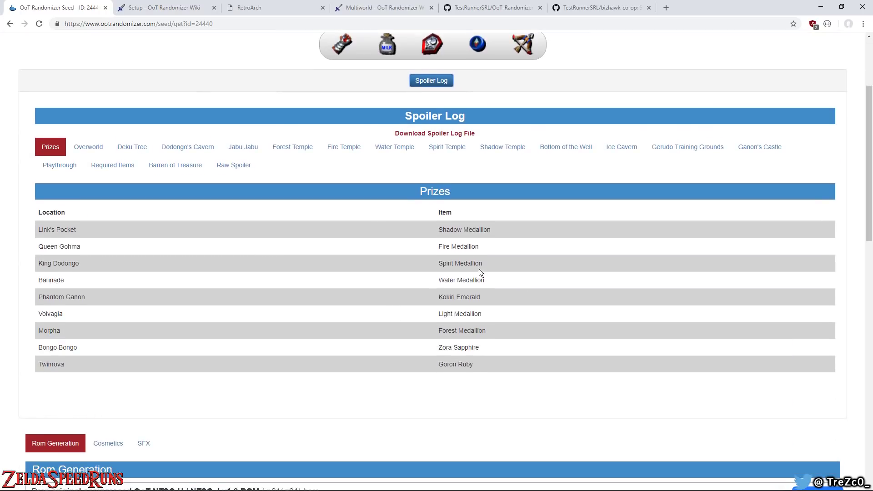
pyautogui.click(88, 147)
pyautogui.click(137, 147)
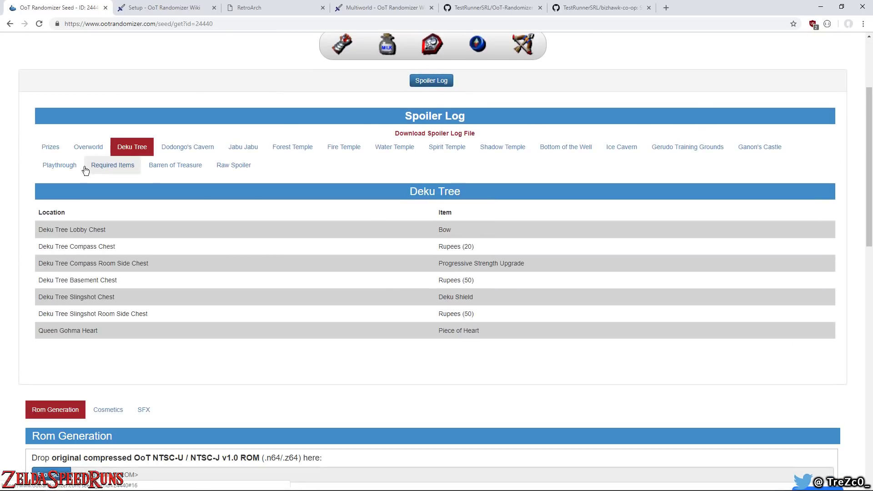
pyautogui.click(61, 167)
pyautogui.click(70, 222)
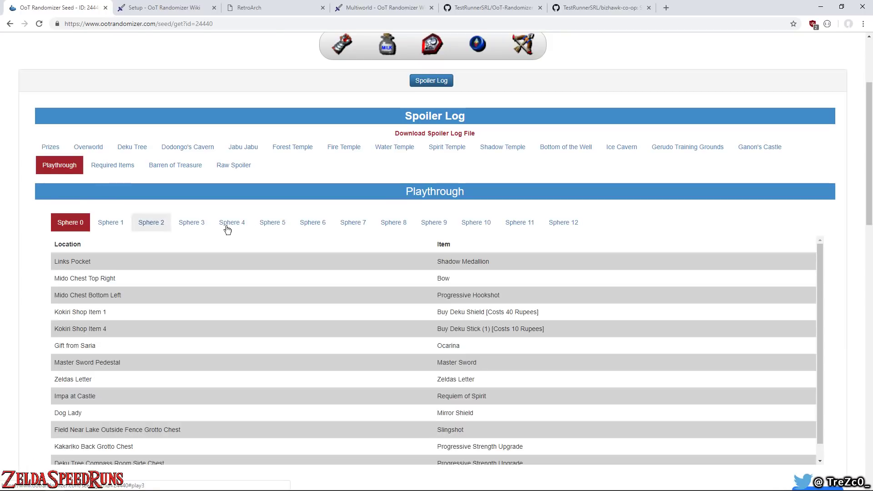
pyautogui.click(233, 165)
pyautogui.click(175, 166)
pyautogui.click(132, 147)
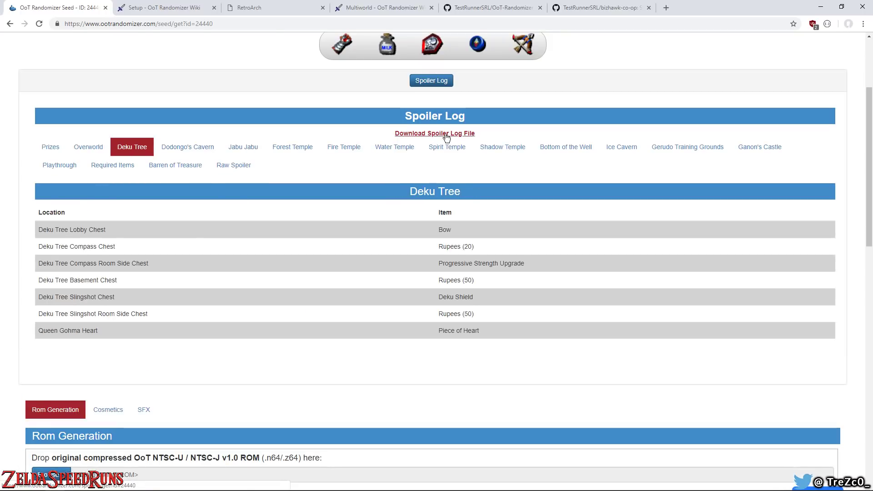
pyautogui.click(415, 85)
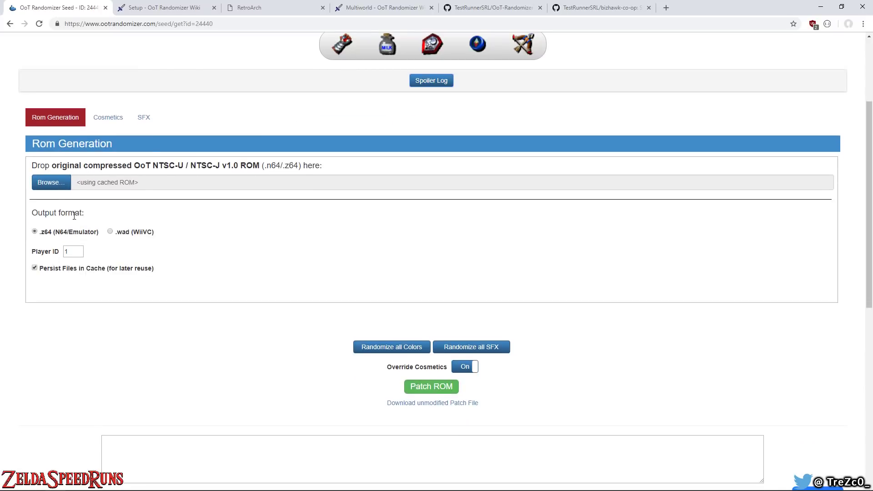
# Switch the output format to .wad (WiiVC) and review the WAD file and Wii common key fields
pyautogui.scroll(2, 146, 82)
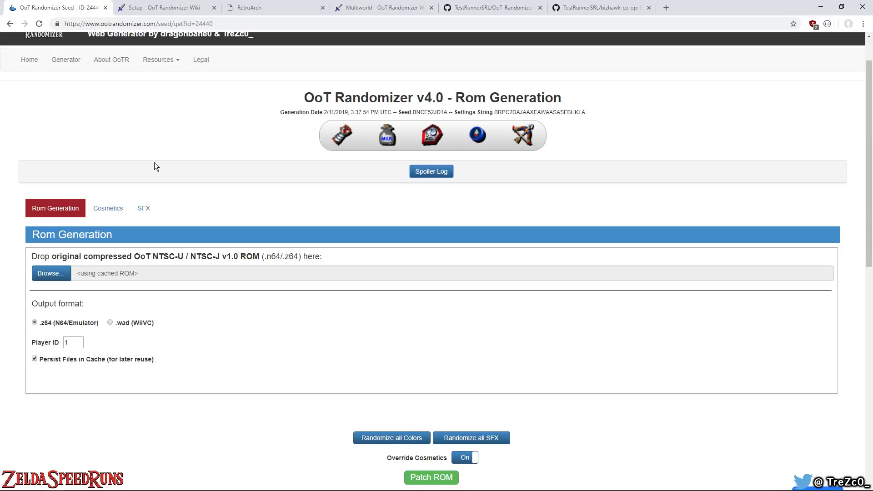
pyautogui.click(110, 323)
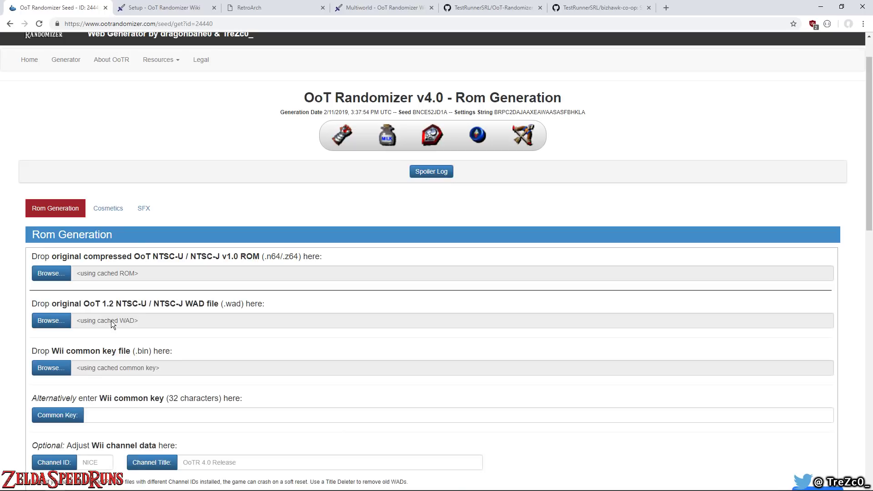
pyautogui.scroll(-1, 136, 277)
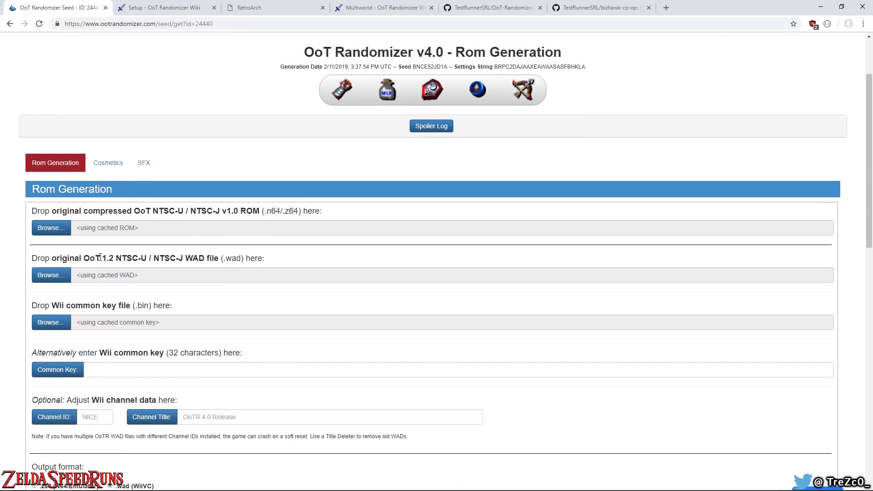
pyautogui.moveTo(89, 255); pyautogui.dragTo(159, 259)
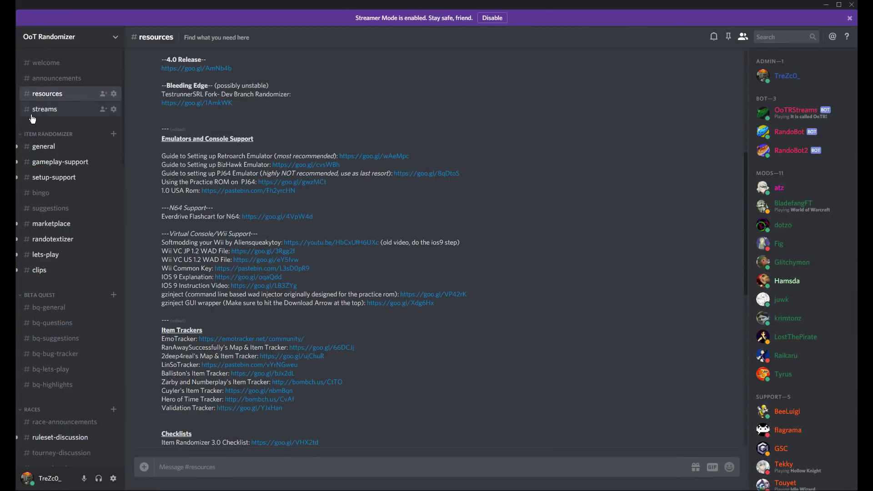
# In Discord's OoT Randomizer resources channel, look over the 1.0 ROM, N64 and Virtual Console/Wii support links
pyautogui.moveTo(155, 202); pyautogui.dragTo(292, 222)
pyautogui.moveTo(153, 243); pyautogui.dragTo(566, 261)
pyautogui.click(566, 261)
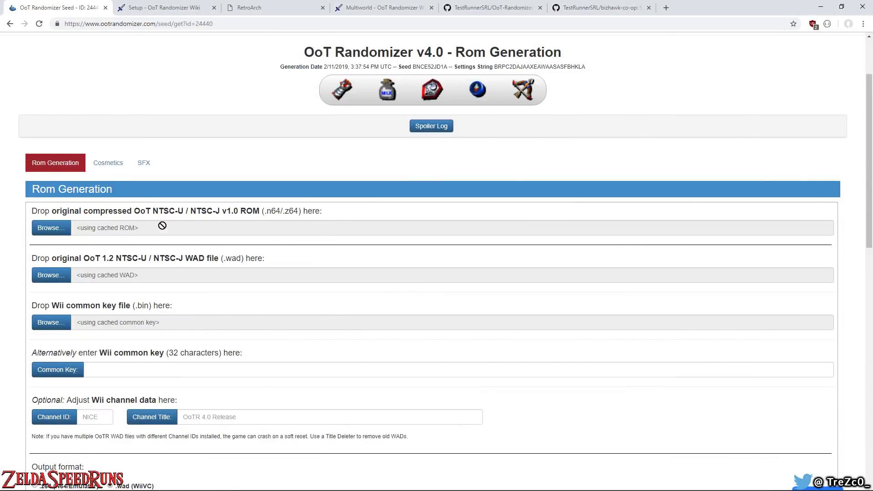
# Set the output format to .z64 (N64/Emulator) and supply rom.n64 from the tutorial folder as the original ROM
pyautogui.scroll(-3, 145, 193)
pyautogui.click(35, 349)
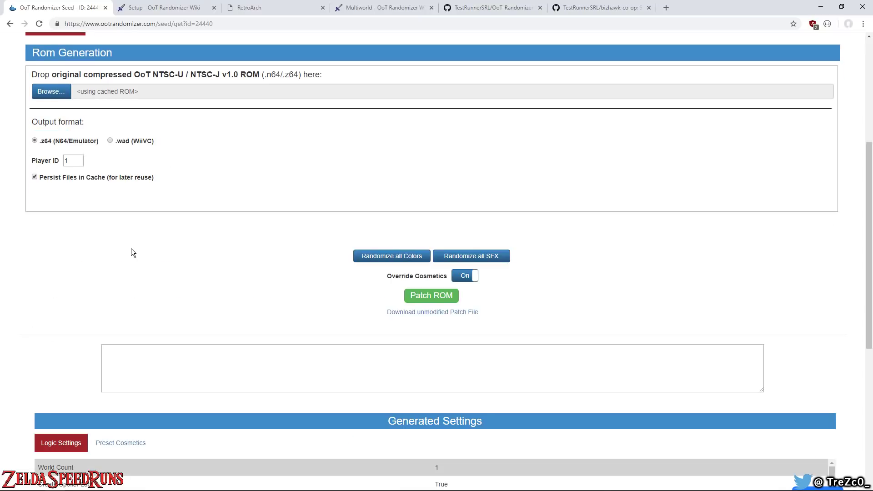
pyautogui.scroll(2, 132, 252)
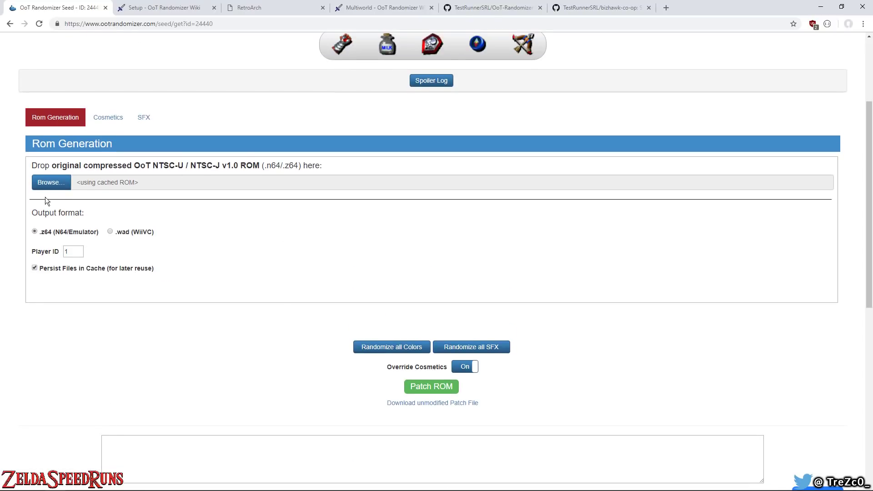
pyautogui.click(51, 183)
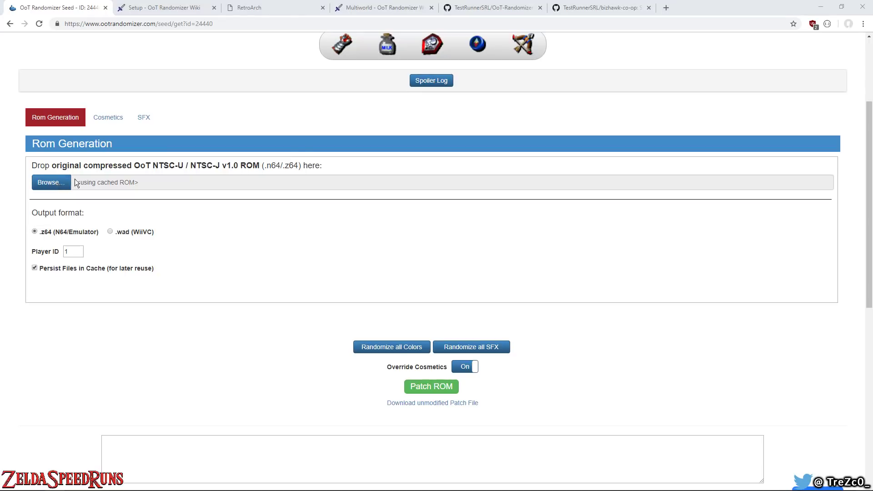
pyautogui.click(290, 5)
pyautogui.hotkey('alt', 'Tab')
pyautogui.click(236, 325)
pyautogui.moveTo(334, 38); pyautogui.dragTo(670, 80)
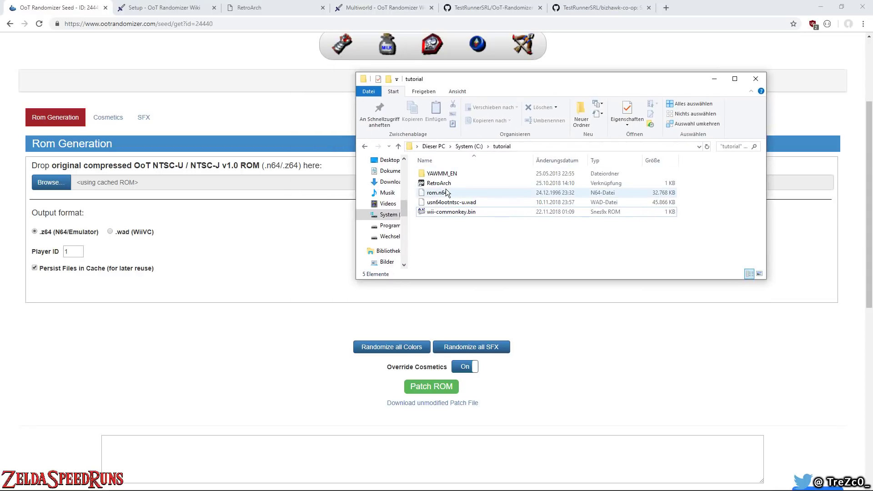
pyautogui.moveTo(438, 193); pyautogui.dragTo(126, 180)
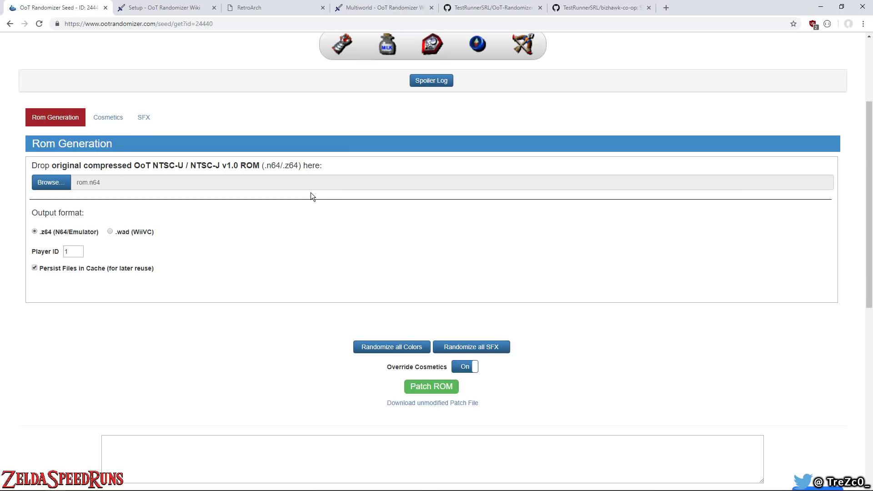
# Check the Cosmetics settings, and set Background Music to No Music in the SFX settings
pyautogui.scroll(1, 419, 263)
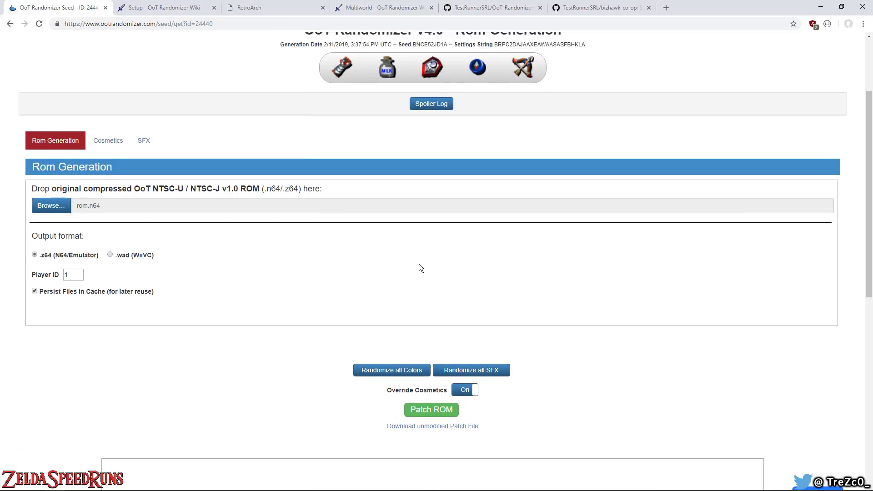
pyautogui.click(119, 176)
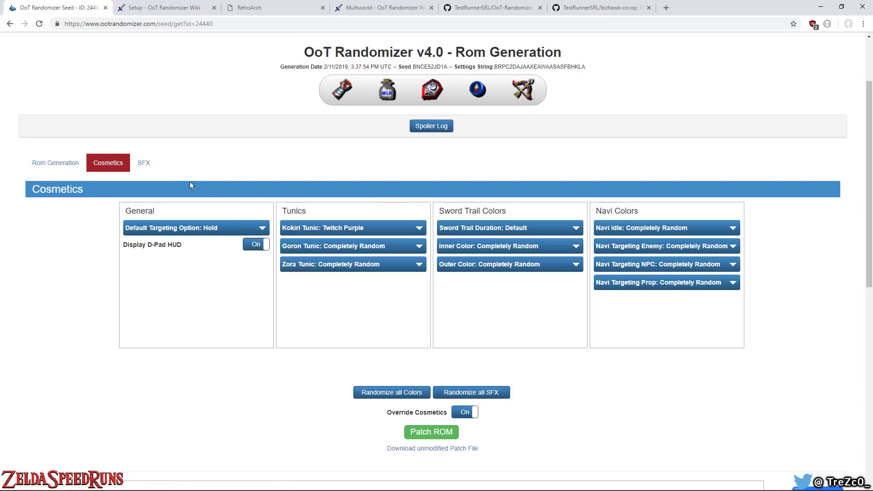
pyautogui.click(144, 163)
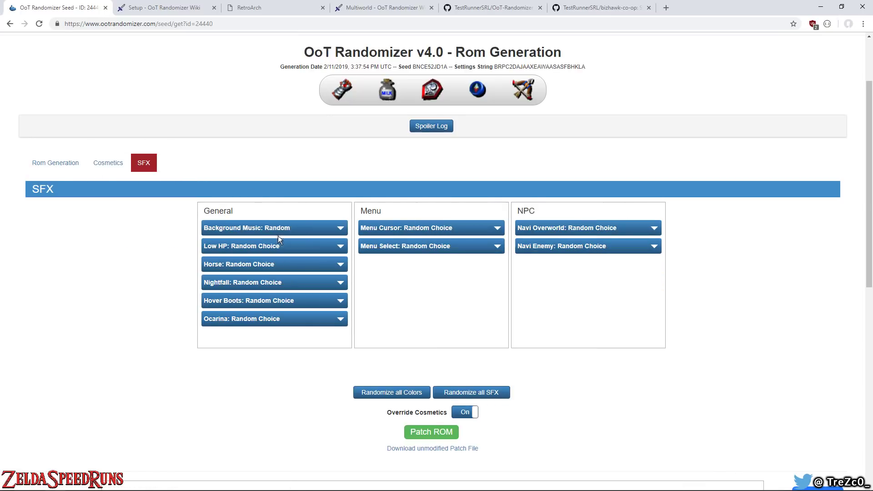
pyautogui.click(298, 228)
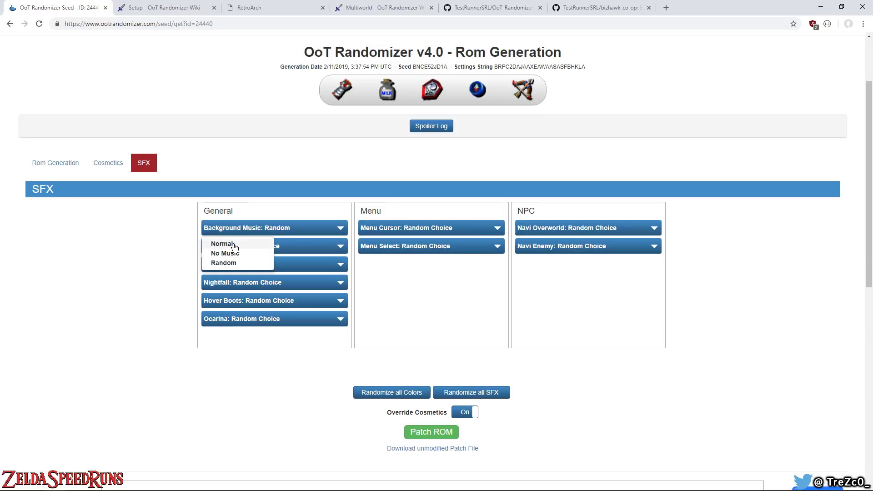
pyautogui.click(227, 253)
# Set the Low HP, Horse, Nightfall, Hover Boots and Ocarina sound effects to Default
pyautogui.click(253, 247)
pyautogui.click(249, 263)
pyautogui.click(245, 267)
pyautogui.click(241, 283)
pyautogui.click(242, 286)
pyautogui.click(241, 296)
pyautogui.click(241, 304)
pyautogui.click(239, 315)
pyautogui.click(238, 323)
pyautogui.click(232, 336)
# Set Menu Cursor, Menu Select, Navi Overworld and Navi Enemy sounds to Default, and Low HP to Navi "Hey!"
pyautogui.click(393, 229)
pyautogui.click(391, 243)
pyautogui.click(396, 247)
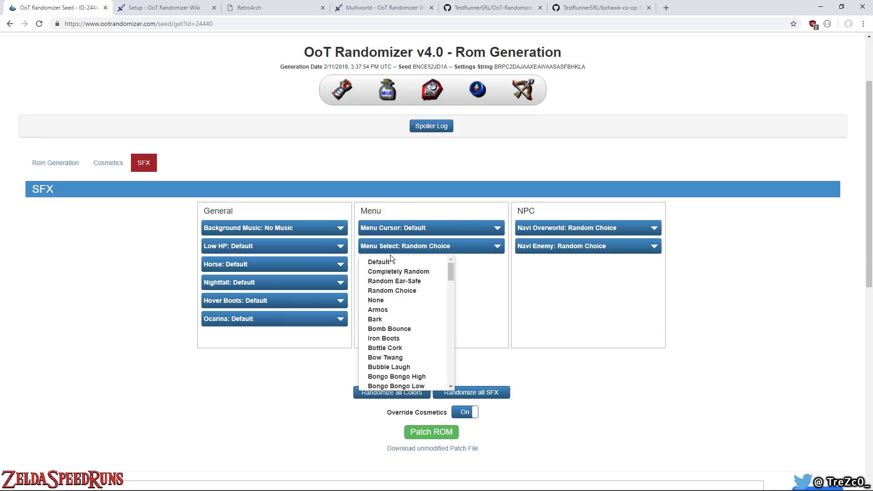
pyautogui.click(389, 262)
pyautogui.click(562, 229)
pyautogui.click(562, 243)
pyautogui.click(562, 245)
pyautogui.click(546, 260)
pyautogui.click(230, 246)
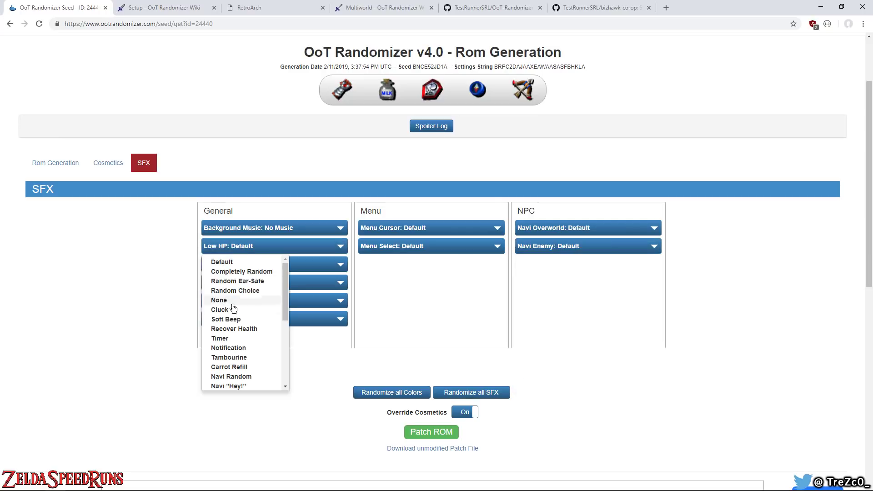
pyautogui.click(245, 386)
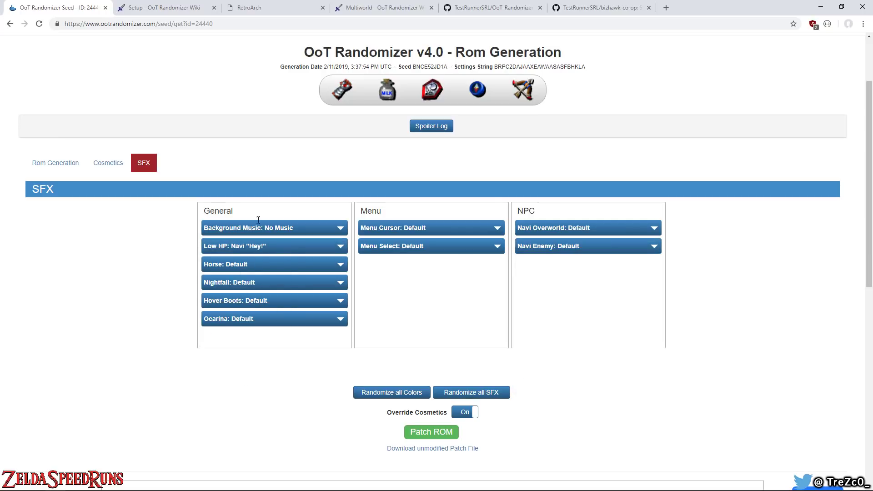
# In the Cosmetics settings, set the Kokiri Tunic color to Gold
pyautogui.click(111, 166)
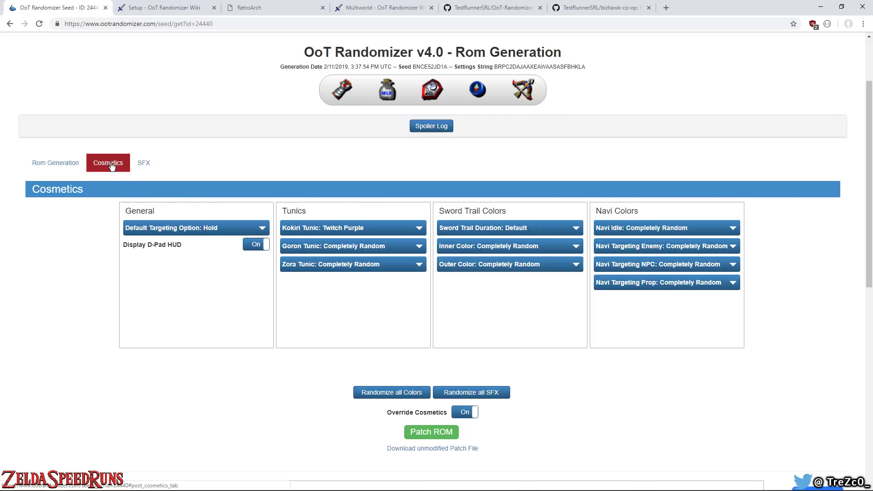
pyautogui.click(357, 228)
pyautogui.scroll(-3, 324, 326)
pyautogui.click(297, 327)
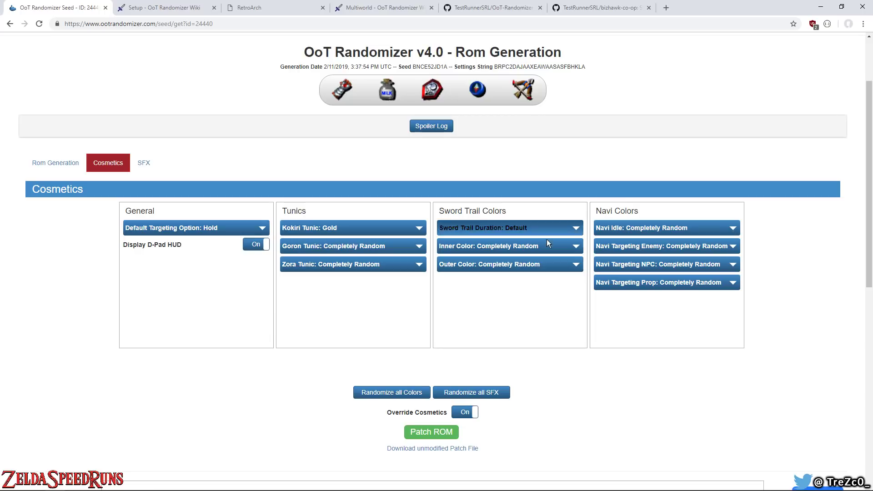
# Set Sword Trail Duration to Lightsaber and both the inner and outer sword trail colors to Rainbow
pyautogui.click(533, 230)
pyautogui.click(495, 246)
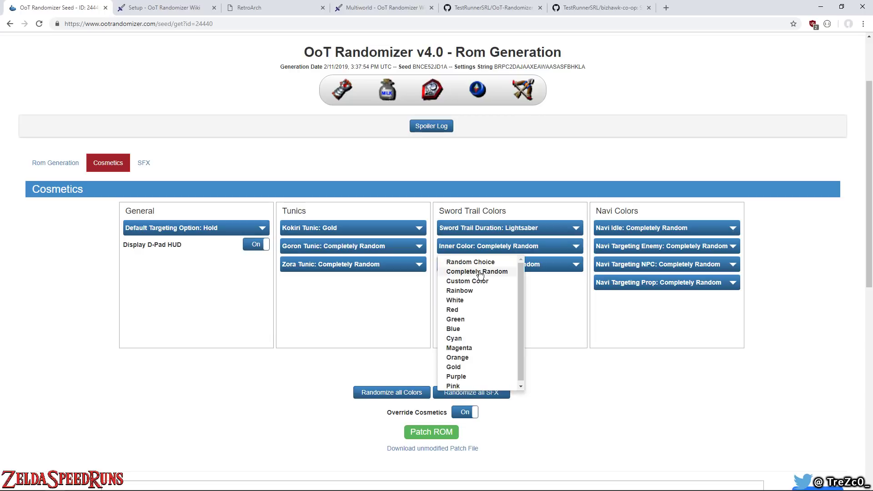
pyautogui.click(460, 288)
pyautogui.click(481, 269)
pyautogui.click(458, 308)
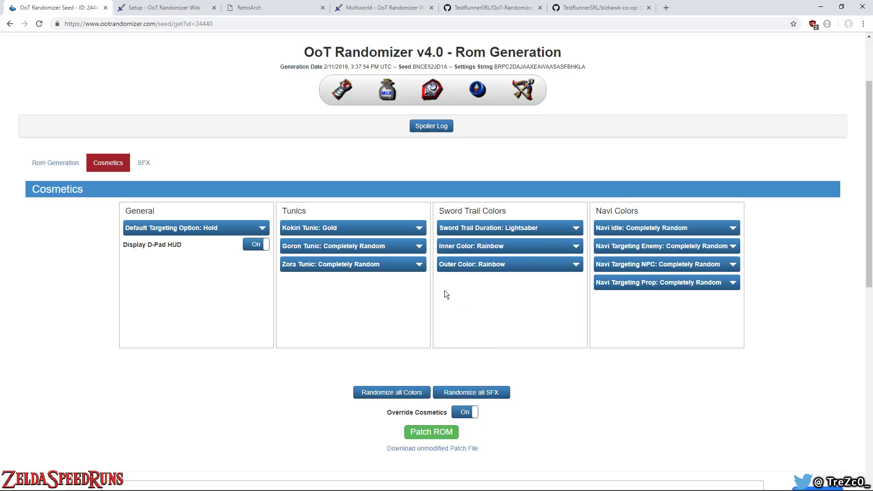
# Patch the ROM and save it in the tutorial folder as OoTR_24440_BNCE52JD1A.z64
pyautogui.click(45, 163)
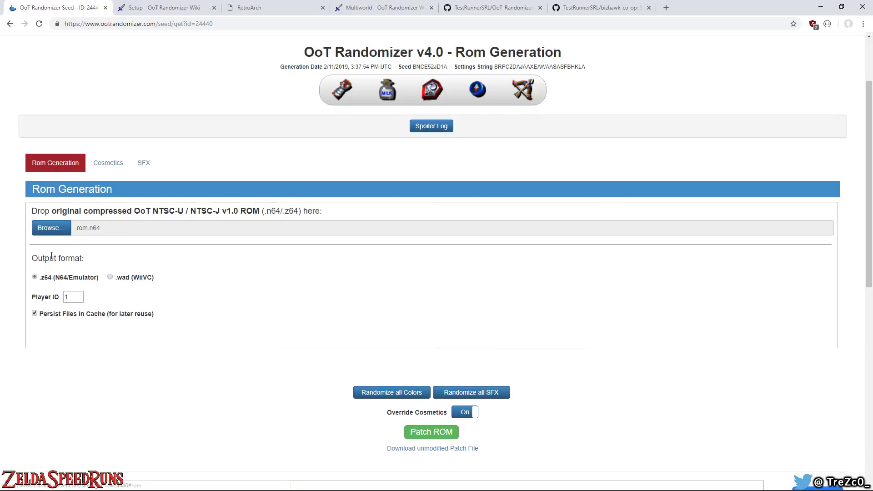
pyautogui.scroll(-1, 382, 379)
pyautogui.scroll(-4, 383, 379)
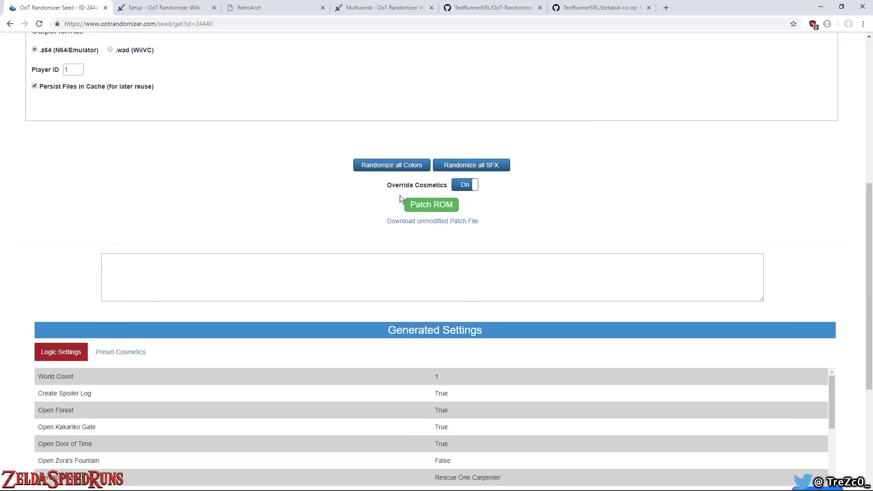
pyautogui.click(427, 204)
pyautogui.scroll(-4, 427, 204)
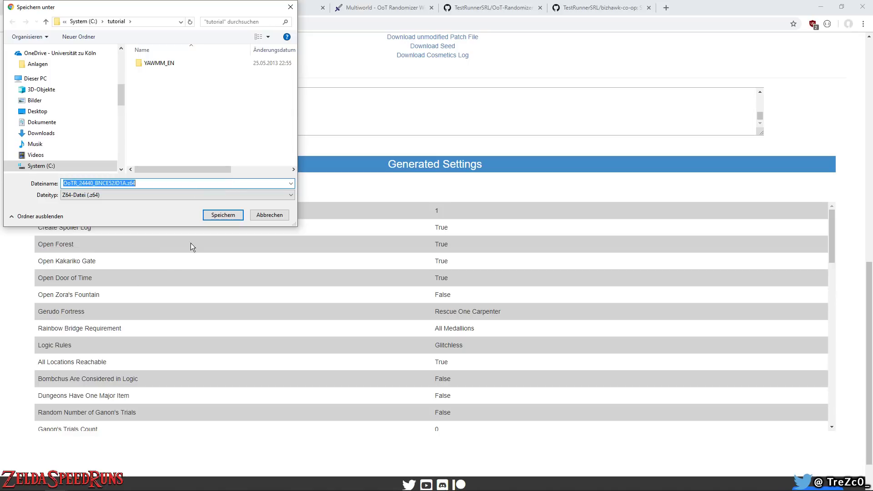
pyautogui.click(216, 216)
# Set the Rom Generation output format to .wad (WiiVC)
pyautogui.scroll(4, 112, 276)
pyautogui.scroll(2, 113, 276)
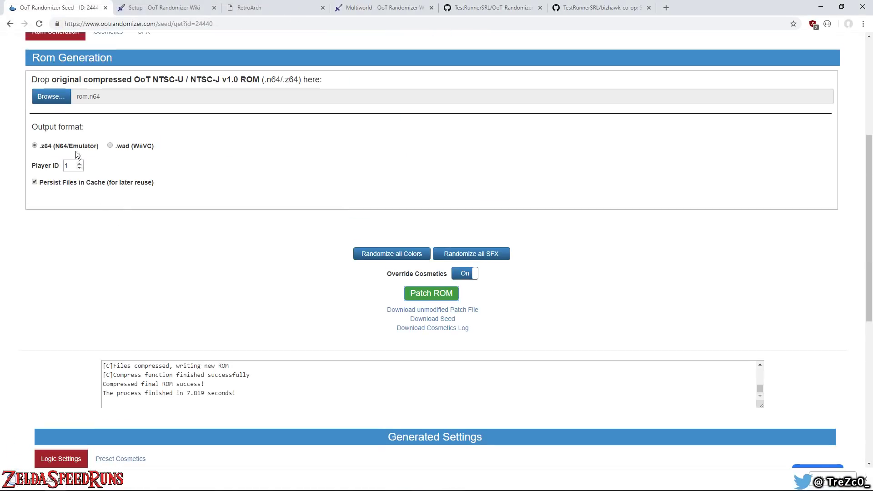
pyautogui.click(111, 145)
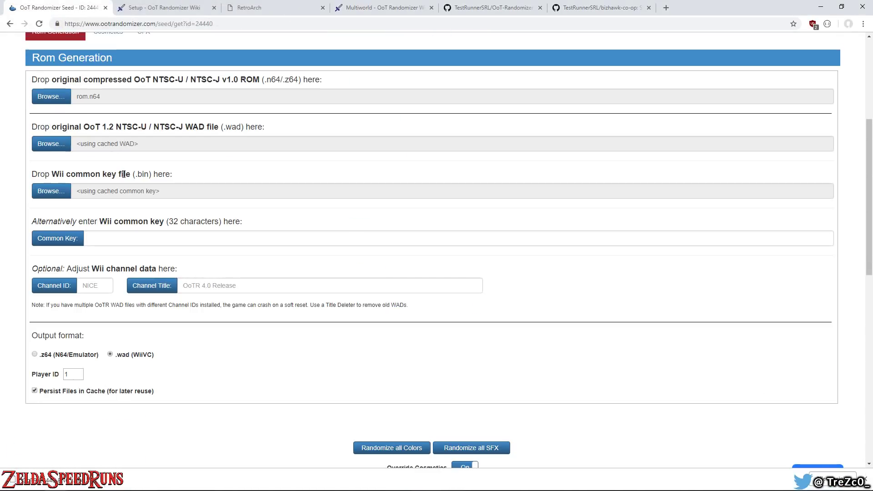
# Load usn64ootntsc-u.wad from the tutorial folder as the original WAD file and wii-commonkey.bin as the Wii common key file
pyautogui.hotkey('alt', 'Tab')
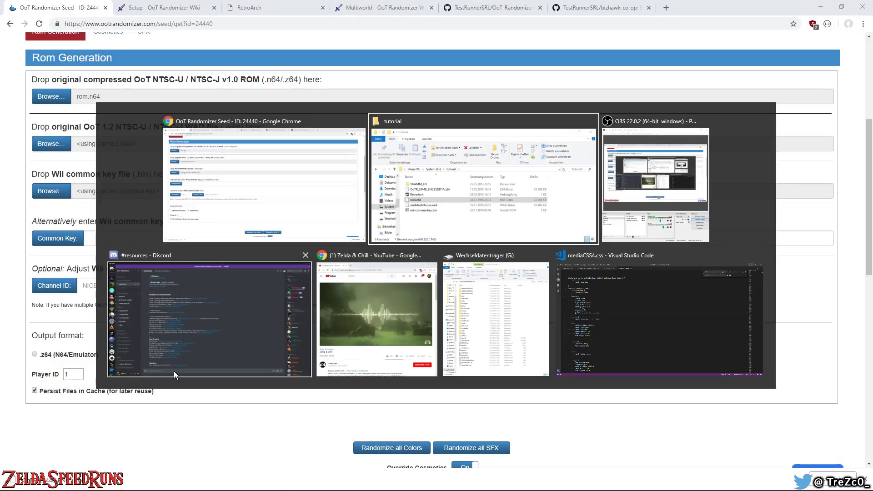
pyautogui.moveTo(452, 211); pyautogui.dragTo(128, 143)
pyautogui.hotkey('alt', 'Tab')
pyautogui.moveTo(450, 222); pyautogui.dragTo(140, 190)
# Set the Wii channel title to "OoTR Tutorial Wad"
pyautogui.scroll(-3, 370, 257)
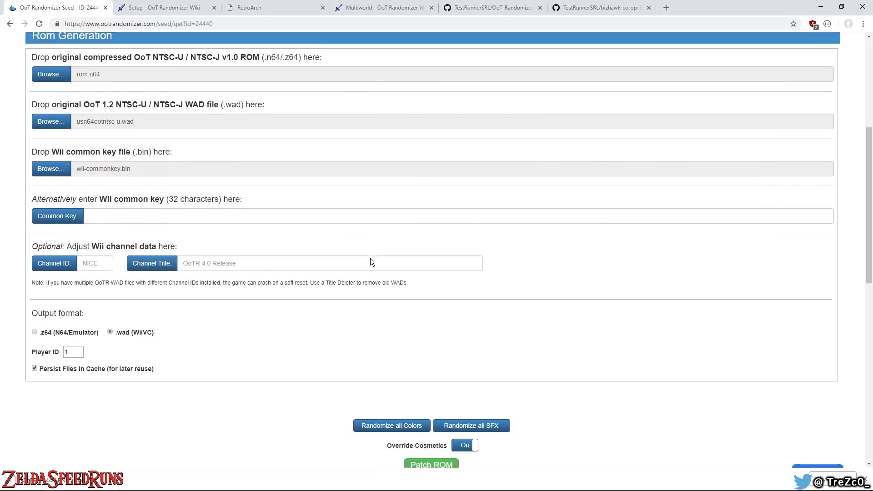
pyautogui.scroll(1, 149, 215)
pyautogui.scroll(2, 18, 220)
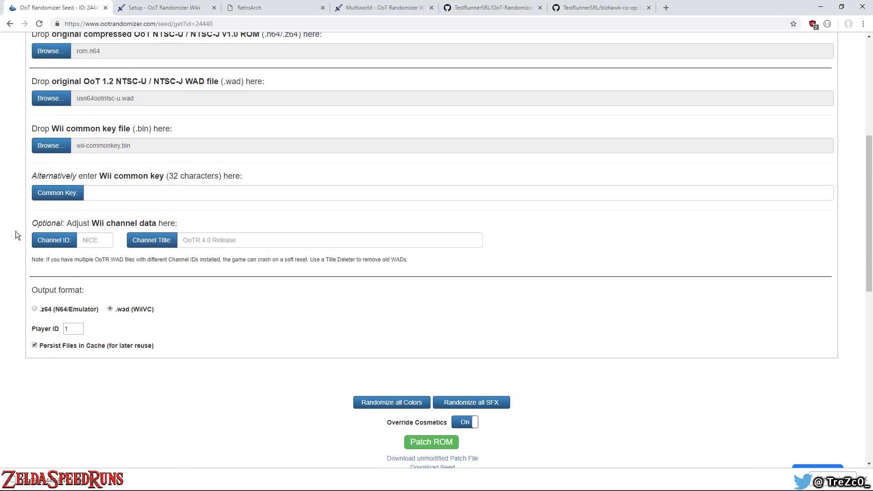
pyautogui.tripleClick(208, 221)
pyautogui.click(83, 237)
pyautogui.click(264, 235)
pyautogui.write('OoTR Tuo')
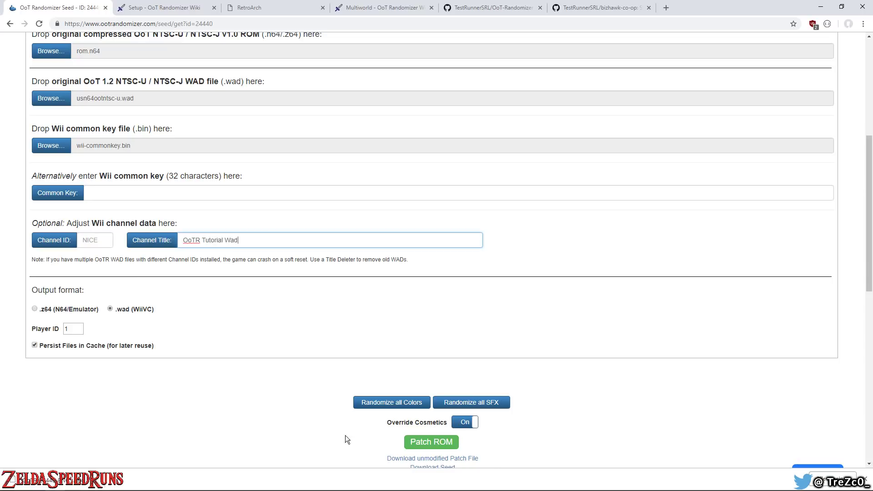
# Patch the ROM and save it in the tutorial folder as OoTR_24440_BNCE52JD1A.wad
pyautogui.click(430, 442)
pyautogui.scroll(-9, 342, 349)
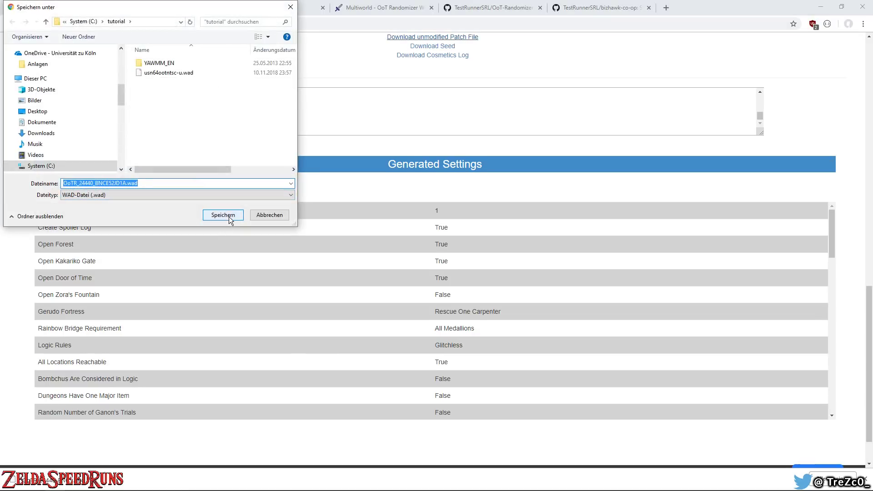
pyautogui.click(228, 217)
# Review the patched .z64 file in the tutorial folder and the recommended emulators on the Setup wiki page
pyautogui.hotkey('alt', 'Tab')
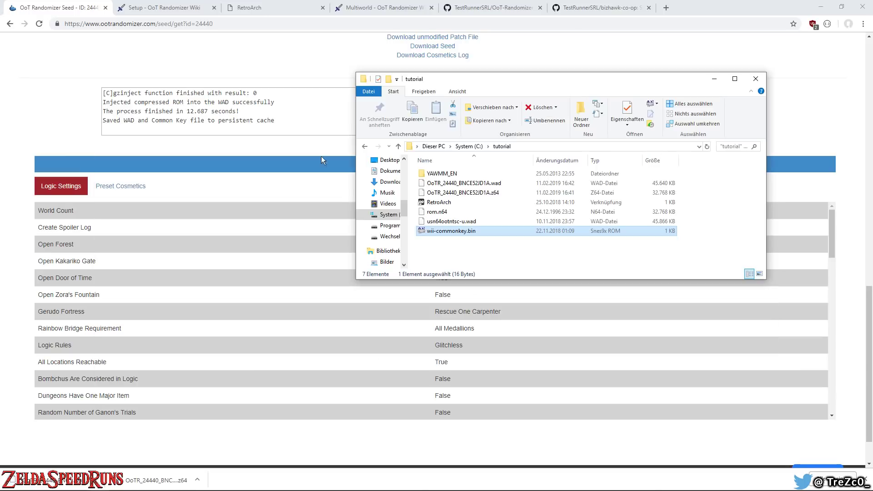
pyautogui.click(433, 193)
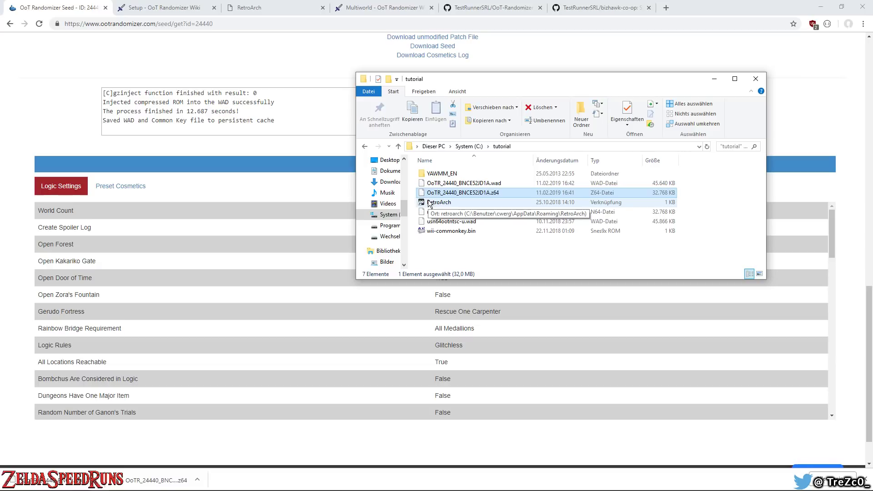
pyautogui.click(185, 9)
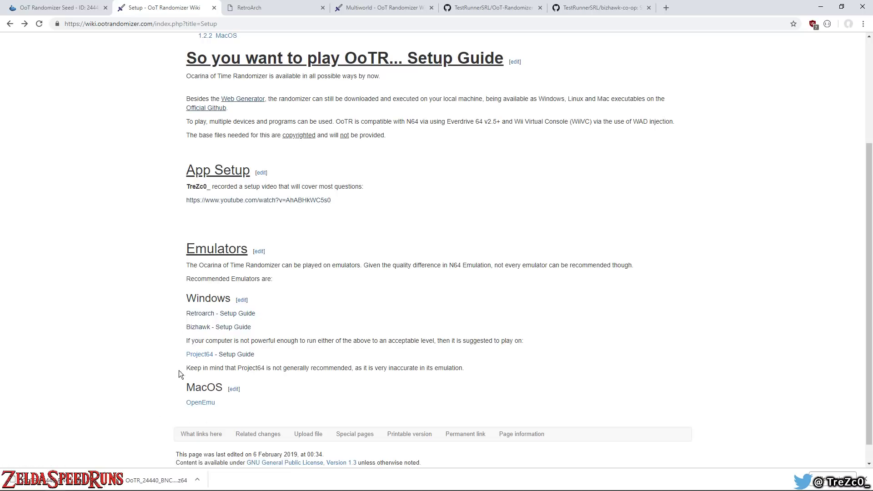
pyautogui.click(89, 6)
pyautogui.hotkey('alt', 'Tab')
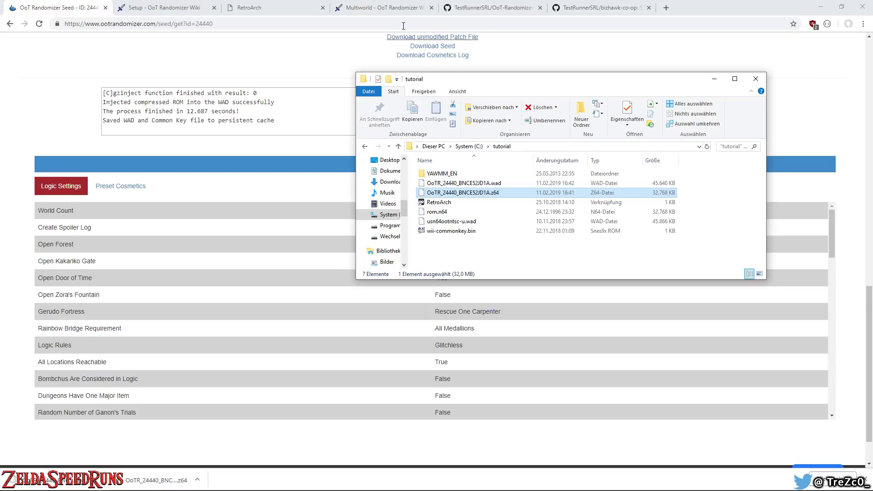
pyautogui.click(260, 61)
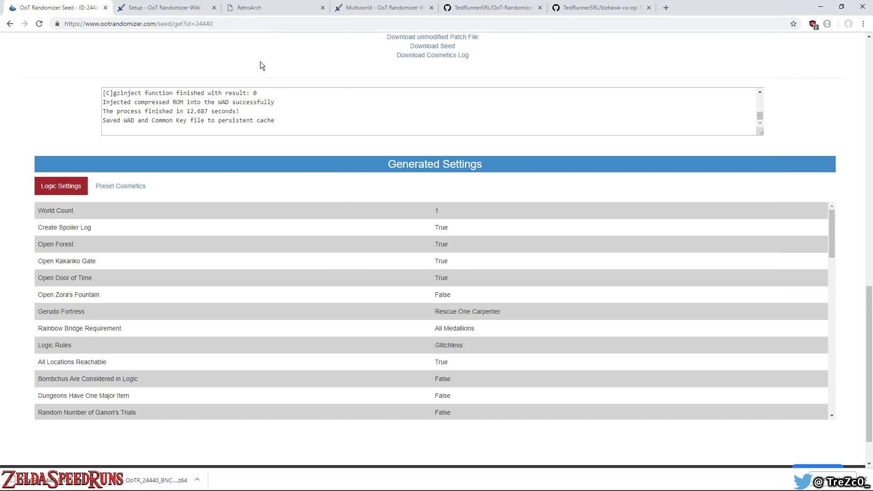
# Download the 64-bit Windows 10 / 8 / 7 RetroArch installer to the tutorial folder as RetroArch-1.7.6-x64-setup.exe
pyautogui.click(247, 7)
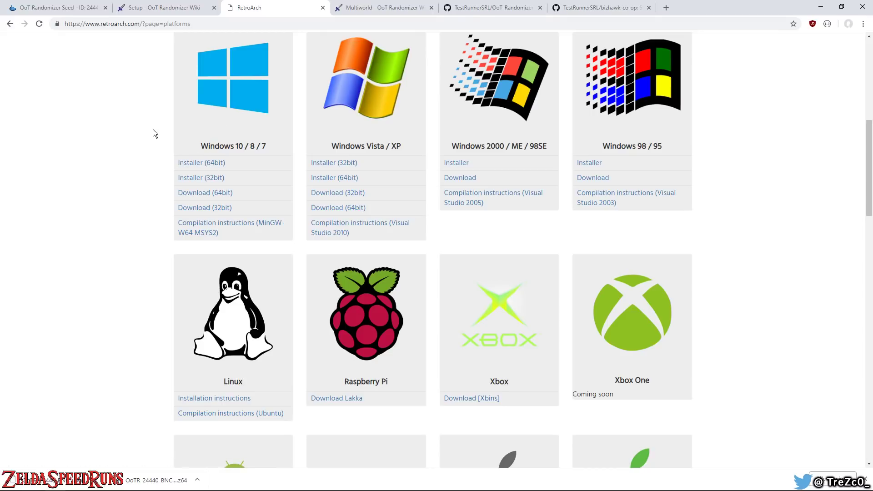
pyautogui.click(218, 162)
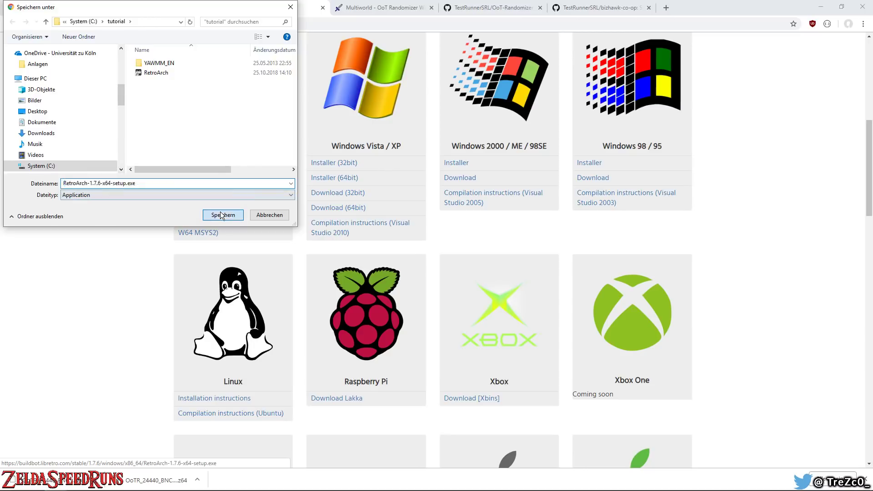
pyautogui.click(221, 213)
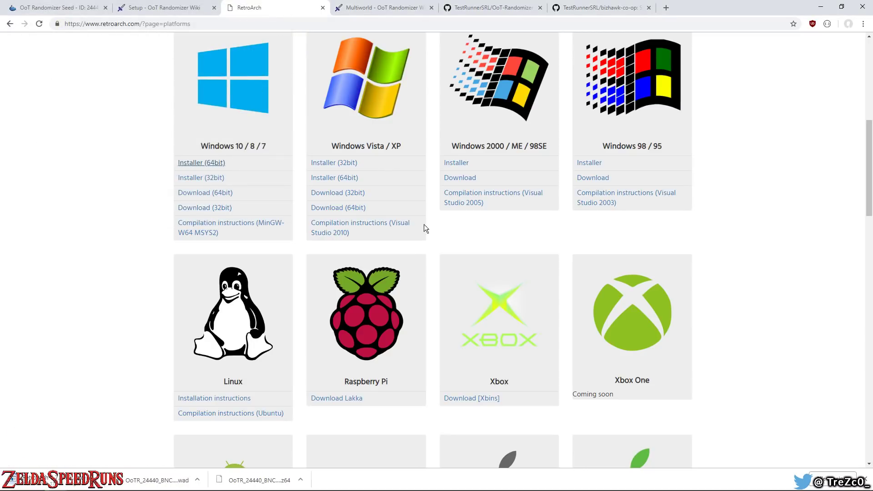
pyautogui.scroll(2, 373, 240)
pyautogui.scroll(-2, 373, 241)
# Run the RetroArch 1.7.6 installer, accept the license terms, and install it with the default destination folder and components
pyautogui.hotkey('alt', 'Tab')
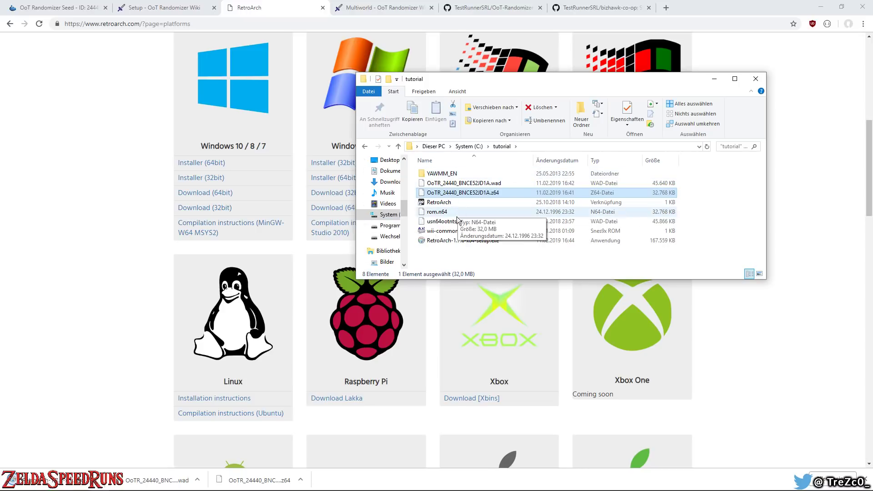
pyautogui.doubleClick(454, 242)
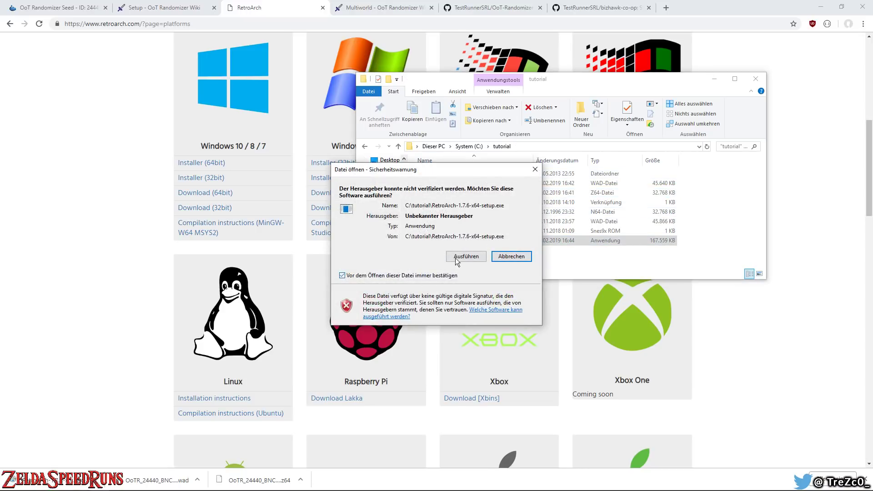
pyautogui.click(464, 256)
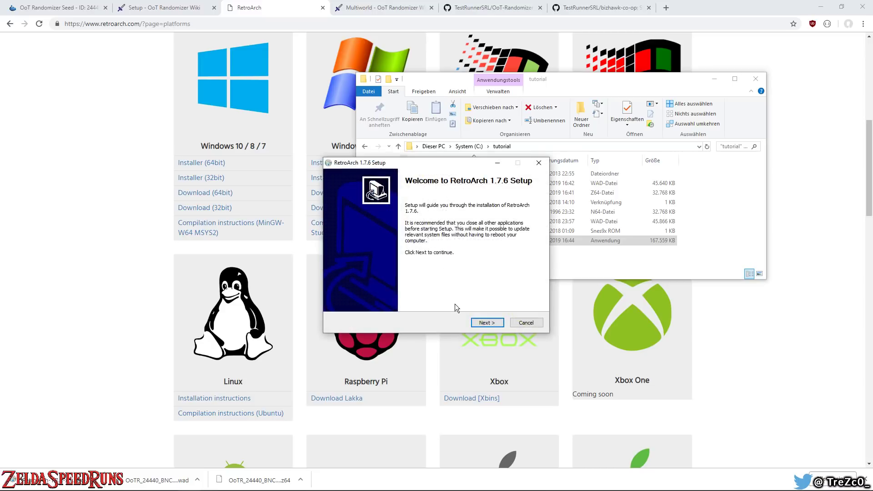
pyautogui.click(486, 322)
pyautogui.click(384, 302)
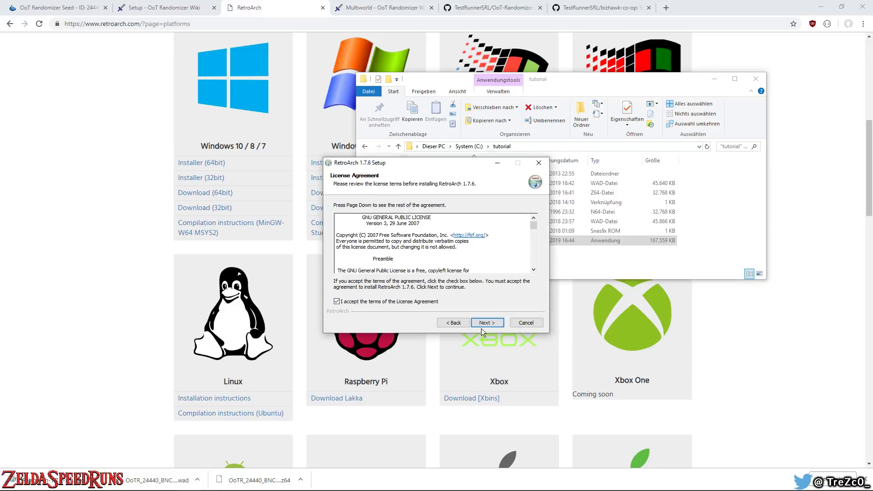
pyautogui.click(486, 322)
pyautogui.click(486, 320)
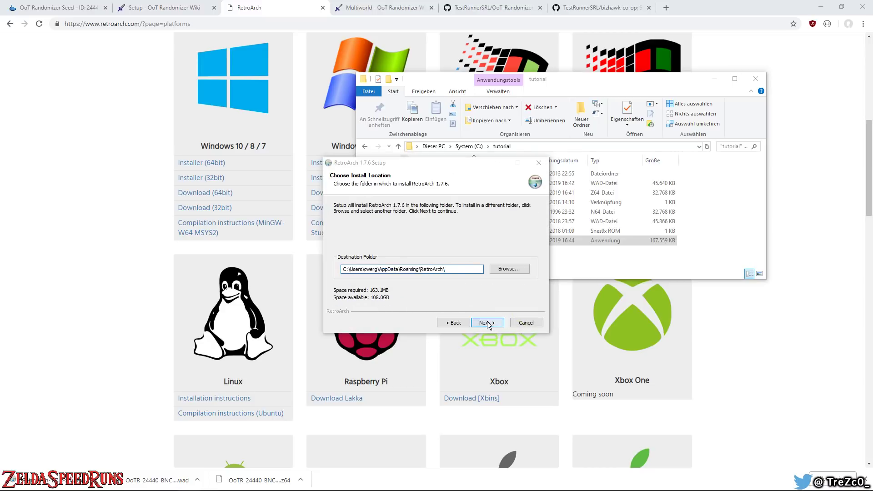
pyautogui.click(470, 282)
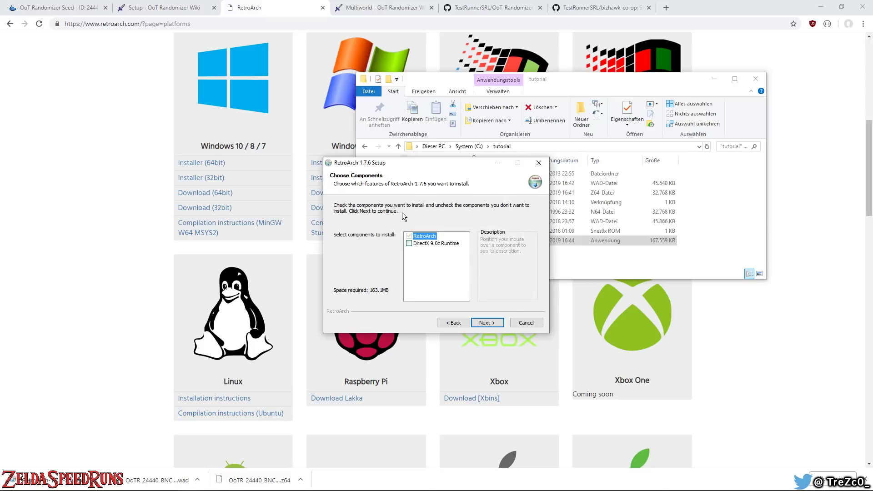
pyautogui.click(498, 323)
pyautogui.click(483, 323)
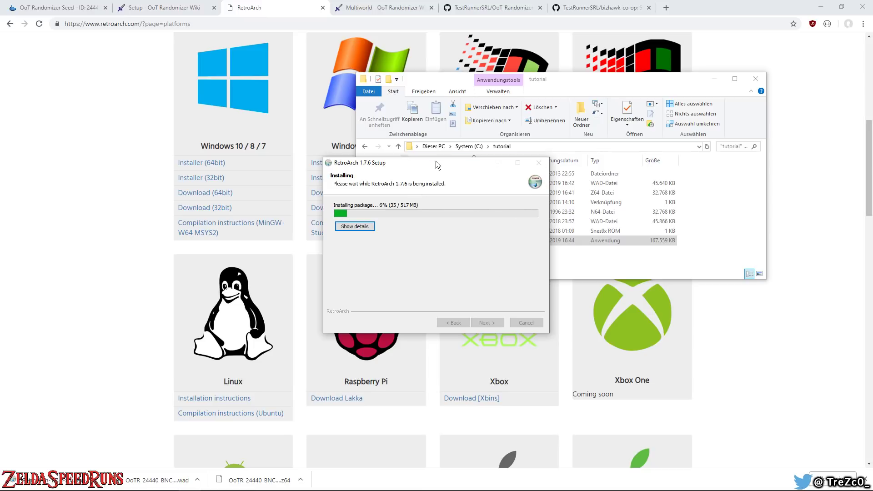
pyautogui.moveTo(383, 165); pyautogui.dragTo(147, 168)
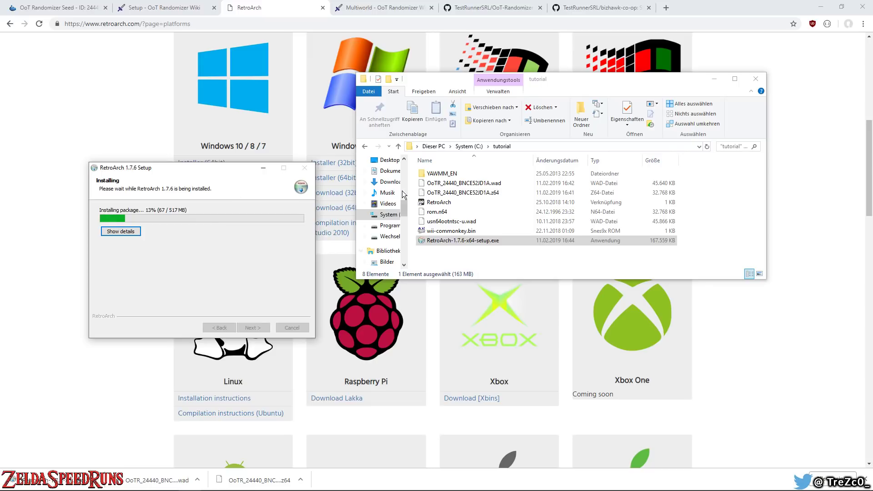
pyautogui.click(439, 203)
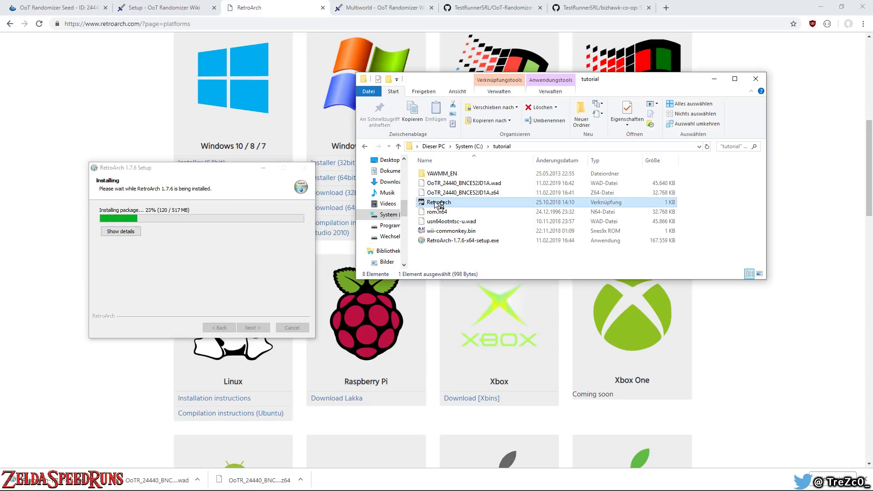
pyautogui.doubleClick(438, 203)
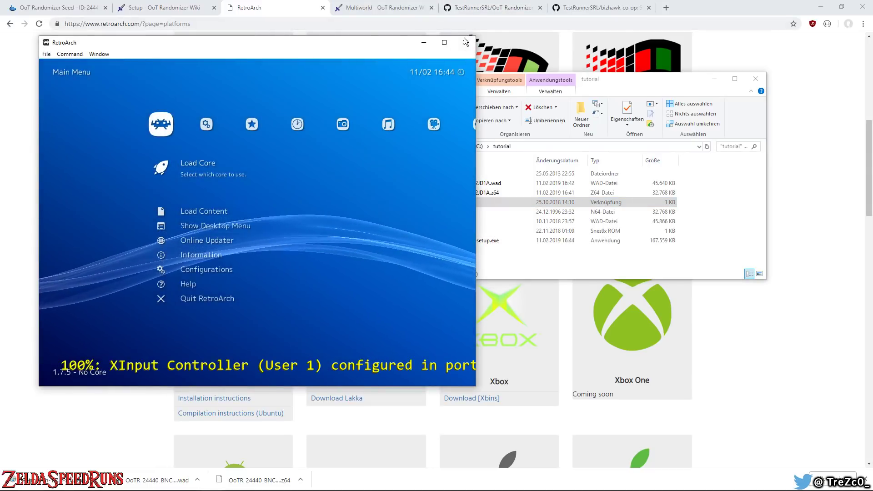
pyautogui.click(464, 40)
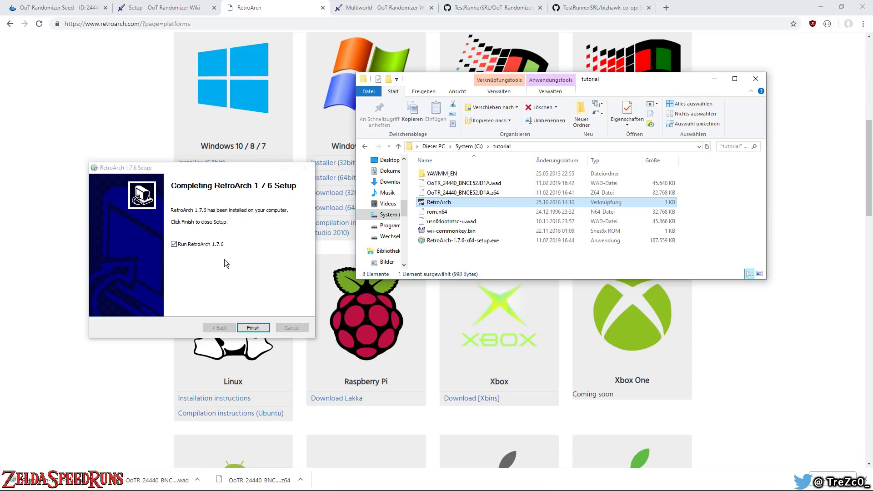
# Finish the setup with Run RetroArch 1.7.6 turned off, and launch RetroArch from its shortcut in the tutorial folder
pyautogui.click(202, 244)
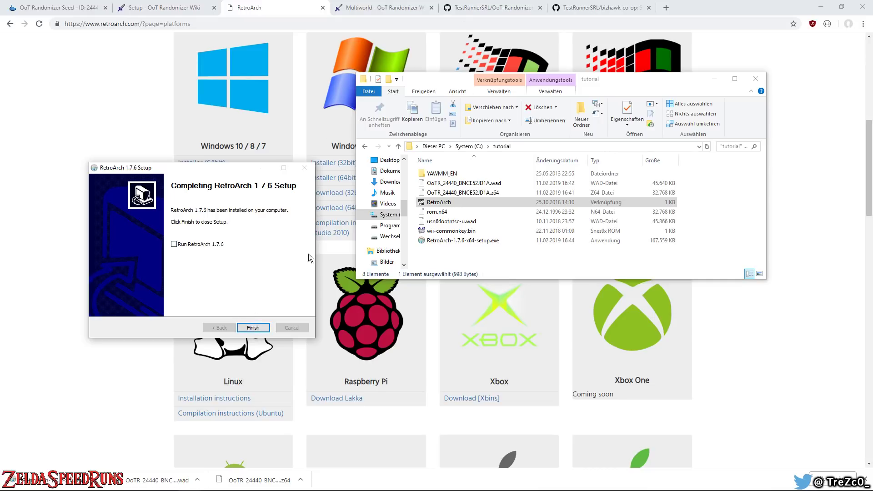
pyautogui.click(253, 328)
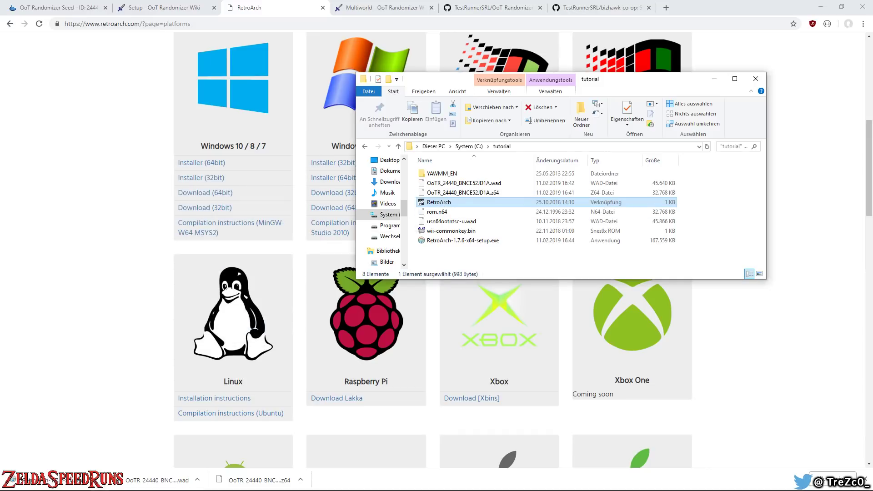
pyautogui.doubleClick(439, 201)
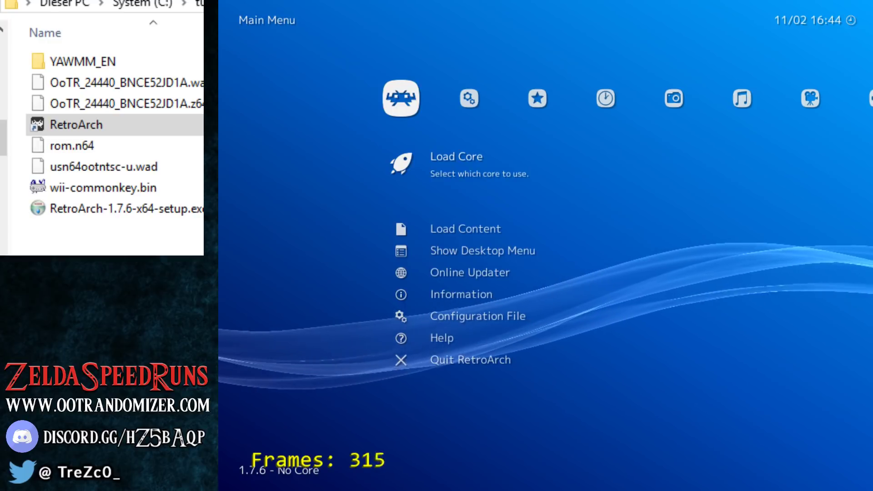
# Look through the RetroArch Main Menu entries and the Settings categories
pyautogui.scroll(-7, 623, 369)
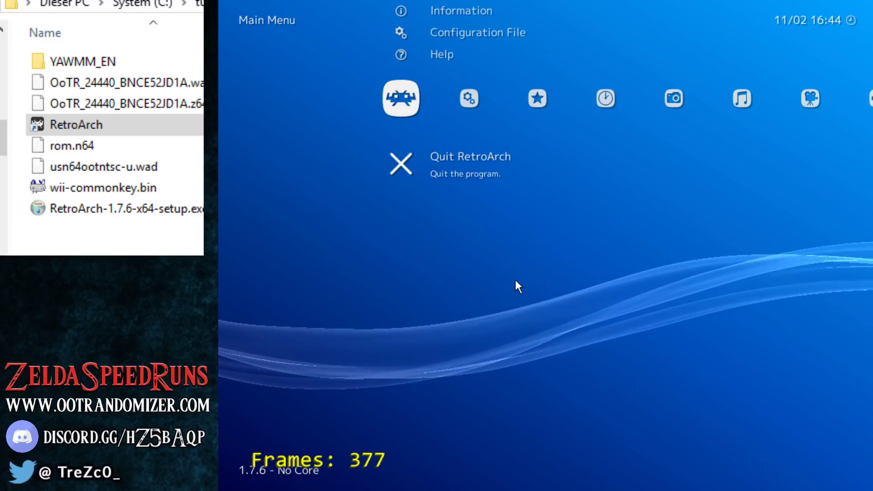
pyautogui.scroll(3, 522, 284)
pyautogui.scroll(-3, 522, 284)
pyautogui.scroll(4, 493, 236)
pyautogui.scroll(-1, 493, 235)
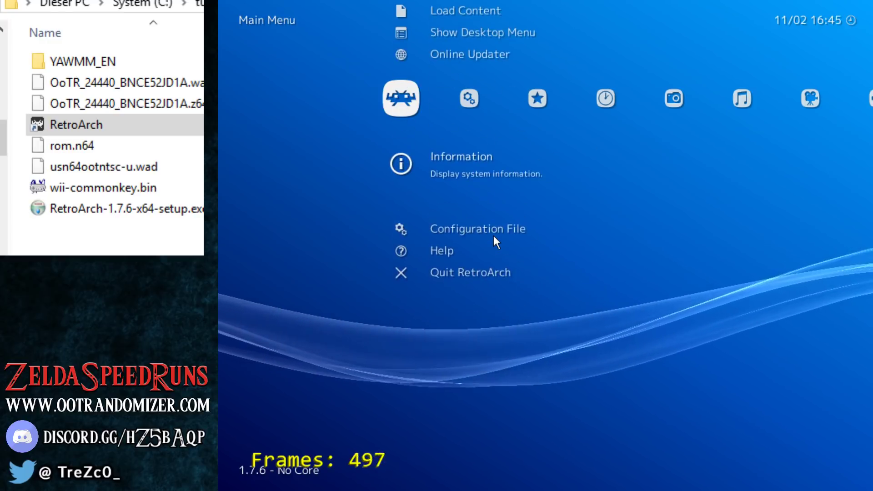
pyautogui.press('Right')
pyautogui.scroll(-1, 492, 235)
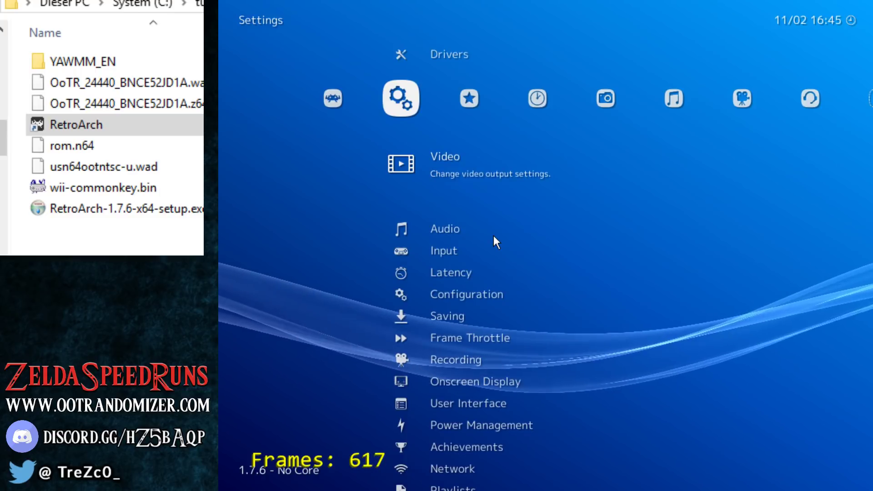
pyautogui.scroll(-1, 493, 235)
pyautogui.scroll(-3, 493, 235)
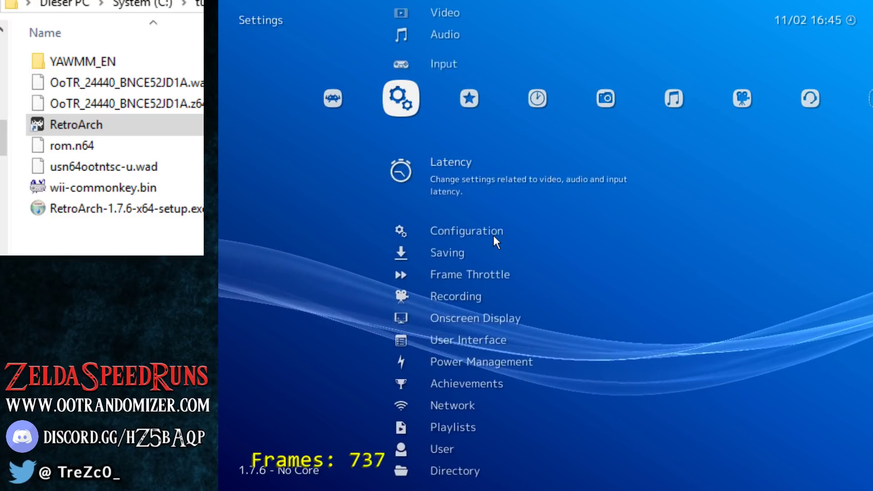
pyautogui.press('Left')
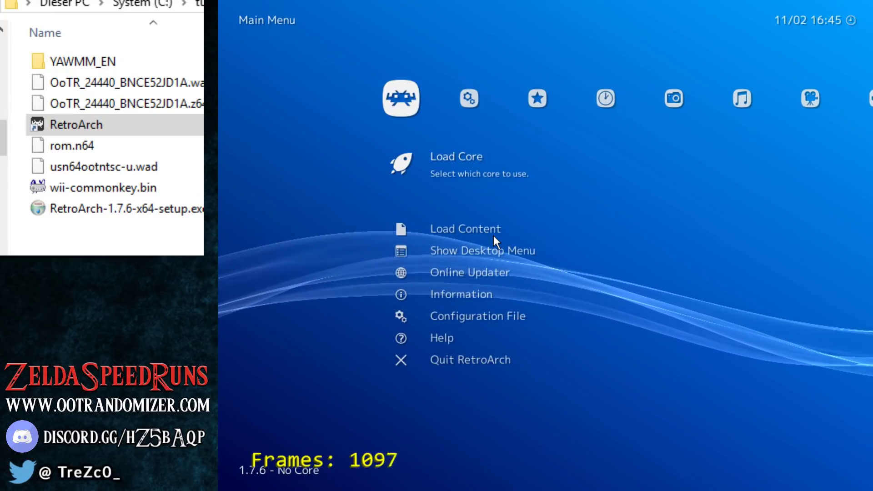
# Open the core download list from Load Core and find the Nintendo 64 cores
pyautogui.press('Return')
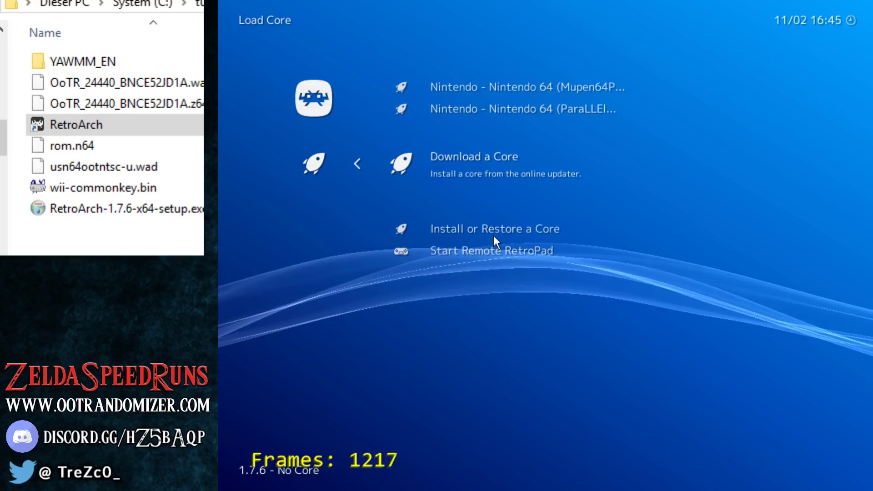
pyautogui.press('Return')
pyautogui.press('Down')
pyautogui.press('Down')
pyautogui.press('Down')
pyautogui.press('Down')
pyautogui.press('Down')
pyautogui.press('Down')
pyautogui.press('Down')
pyautogui.press('Down')
pyautogui.press('Down')
pyautogui.press('Down')
pyautogui.press('Down')
pyautogui.press('Down')
pyautogui.press('Down')
pyautogui.press('Down')
pyautogui.press('Down')
pyautogui.press('Down')
pyautogui.press('Down')
pyautogui.press('Down')
pyautogui.press('Down')
pyautogui.press('Down')
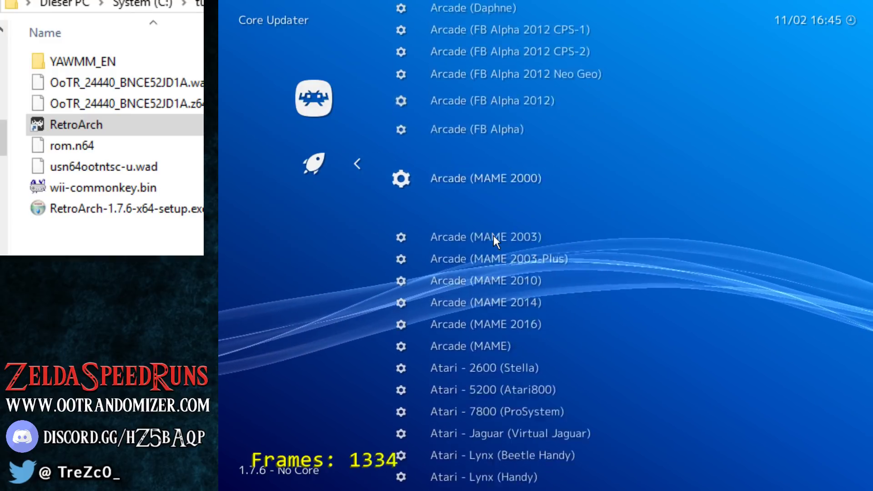
pyautogui.press('Down')
pyautogui.press('Down')
pyautogui.press('Down')
pyautogui.press('Down')
pyautogui.press('Down')
pyautogui.press('Down')
pyautogui.press('Down')
pyautogui.press('Down')
pyautogui.press('Down')
pyautogui.press('Down')
pyautogui.press('Down')
pyautogui.press('Down')
pyautogui.press('Down')
pyautogui.press('Down')
pyautogui.press('Down')
pyautogui.press('Down')
pyautogui.press('Down')
pyautogui.press('Down')
pyautogui.press('Down')
pyautogui.press('Down')
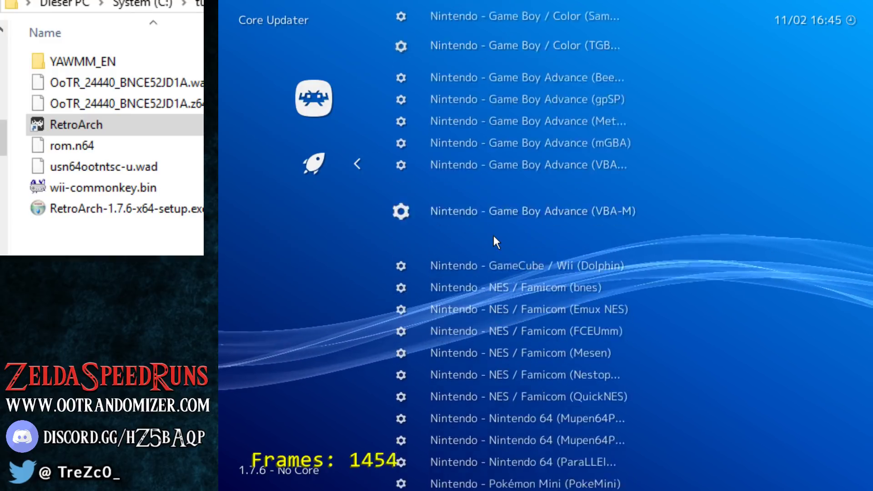
pyautogui.press('Down')
pyautogui.press('Down')
pyautogui.press('Down')
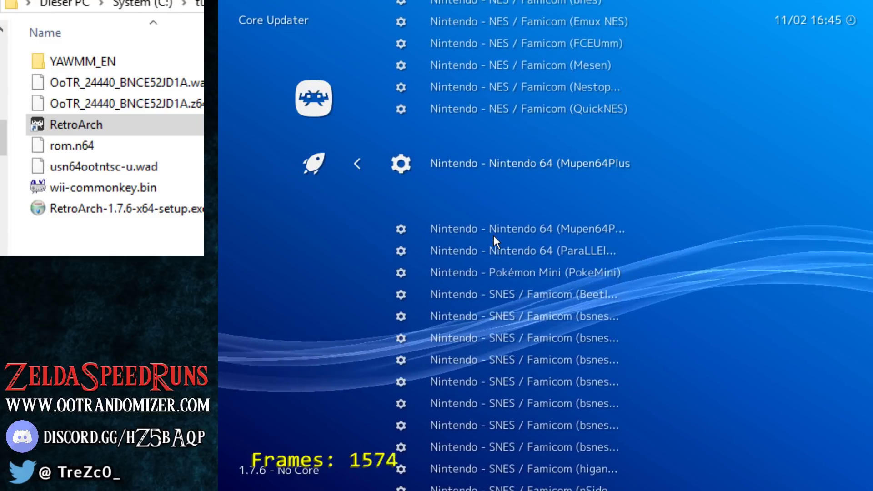
# Compare the downloadable Nintendo 64 core entries, including Mupen64Plus-Next and ParaLLEl N64
pyautogui.press('Down')
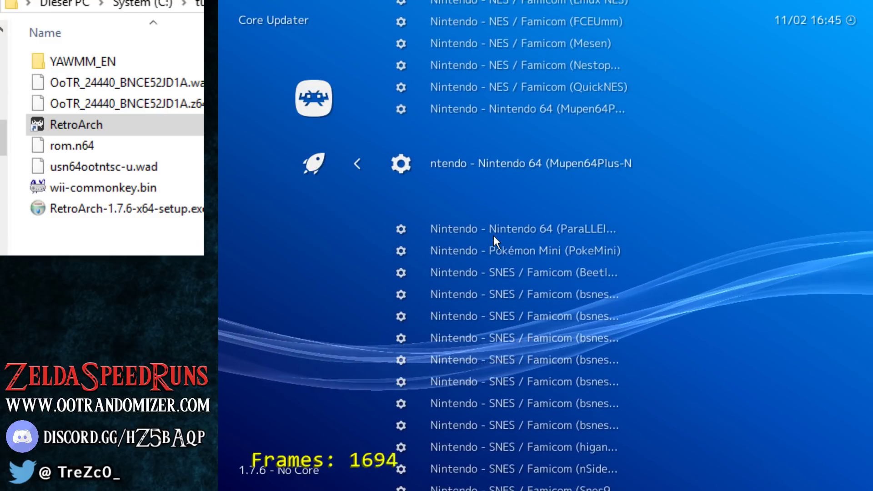
pyautogui.press('Up')
pyautogui.press('Down')
pyautogui.press('Down')
pyautogui.press('Up')
pyautogui.press('Up')
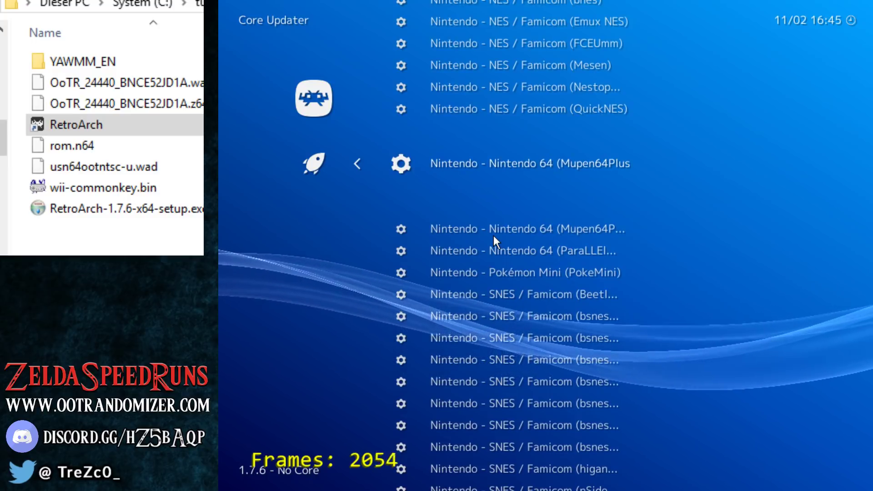
pyautogui.press('Down')
pyautogui.press('Down')
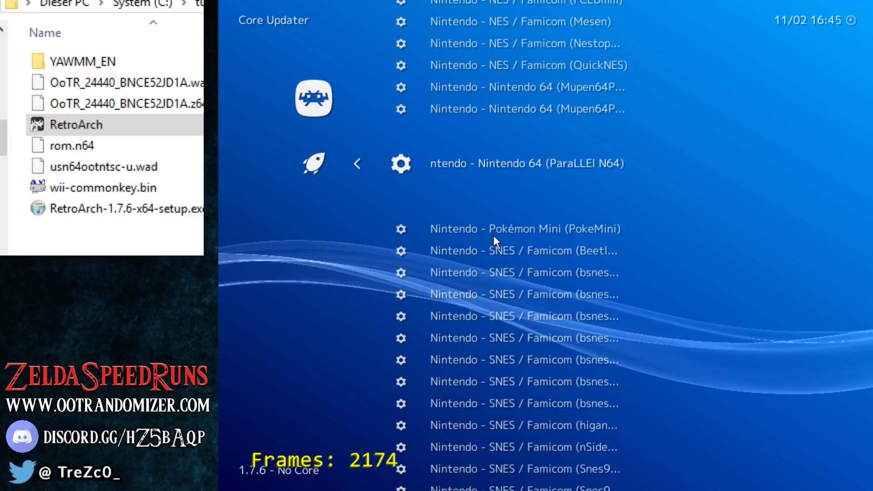
pyautogui.press('Up')
pyautogui.press('Down')
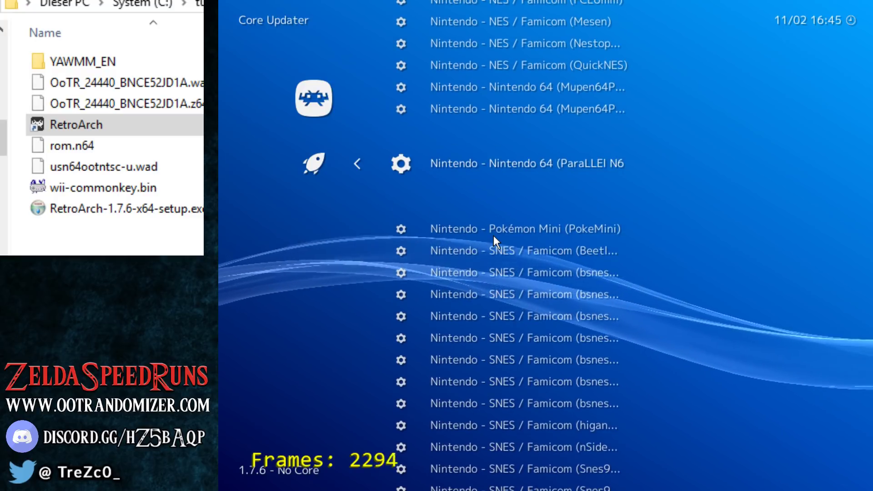
pyautogui.press('Up')
pyautogui.press('Up')
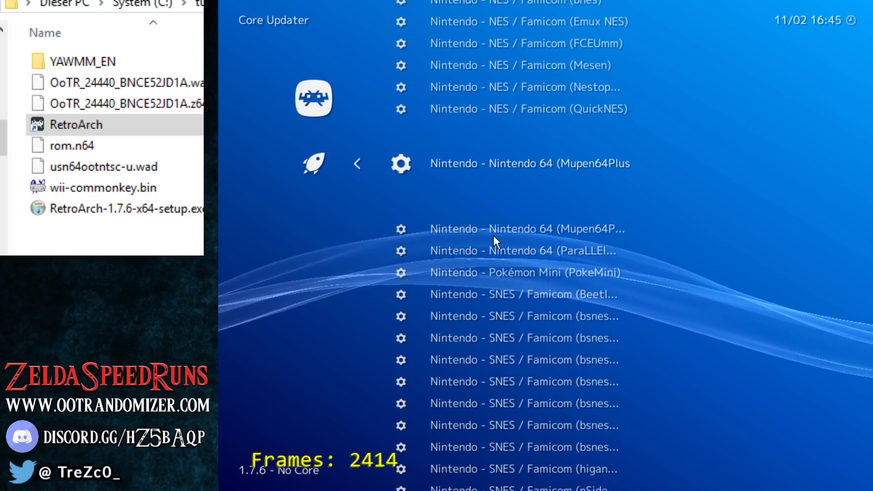
pyautogui.press('Return')
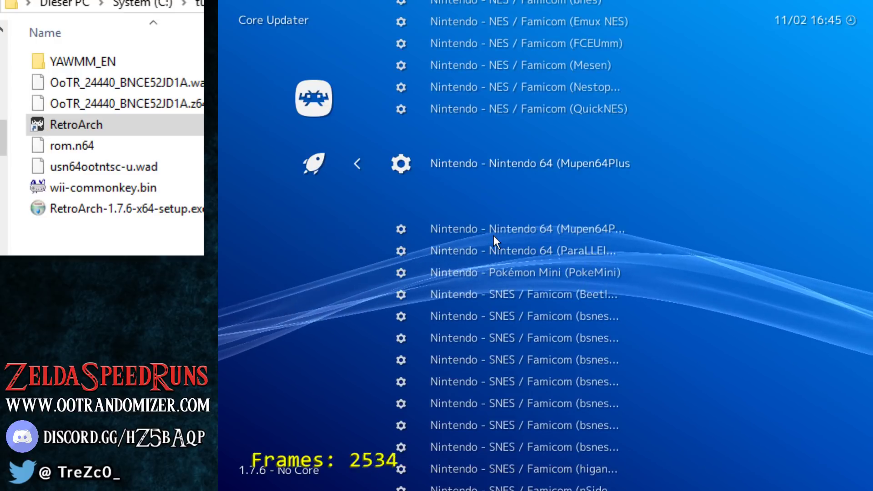
# Return to the Load Core list and check the installed Nintendo 64 Mupen64Plus core entry
pyautogui.press('BackSpace')
pyautogui.press('Up')
pyautogui.press('Up')
pyautogui.press('Up')
pyautogui.press('Return')
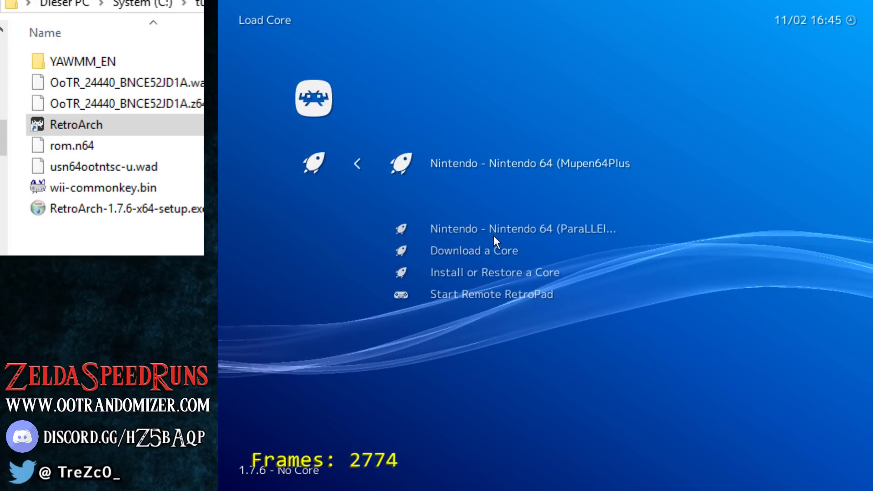
# Set the SaveRAM Autosave Interval to 10 seconds in the Saving settings
pyautogui.press('BackSpace')
pyautogui.press('Right')
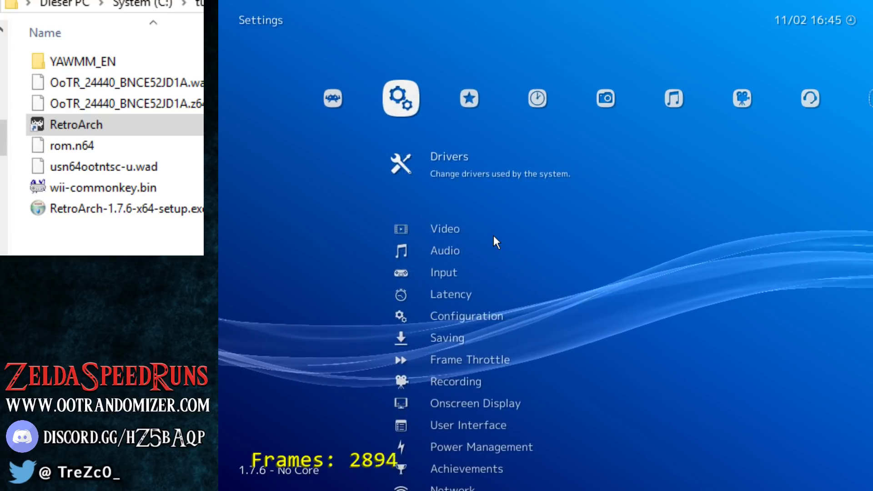
pyautogui.press('Down')
pyautogui.press('Down')
pyautogui.press('Down')
pyautogui.press('Down')
pyautogui.press('Down')
pyautogui.press('Down')
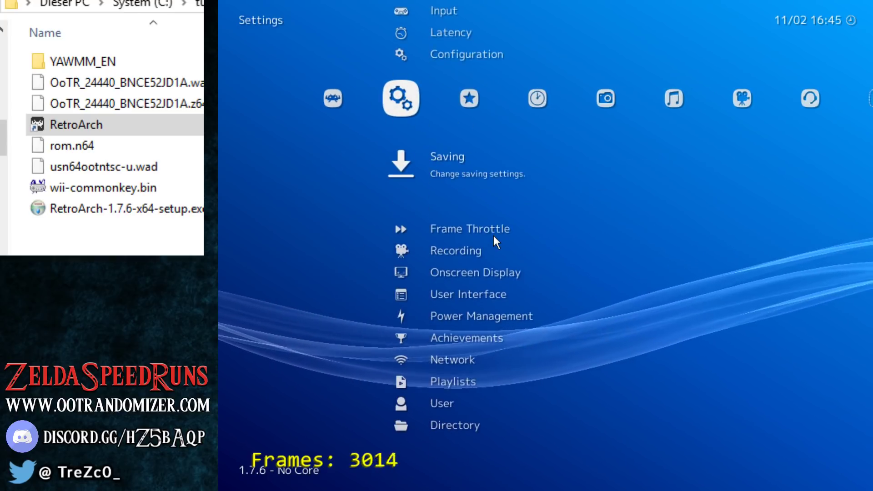
pyautogui.press('Return')
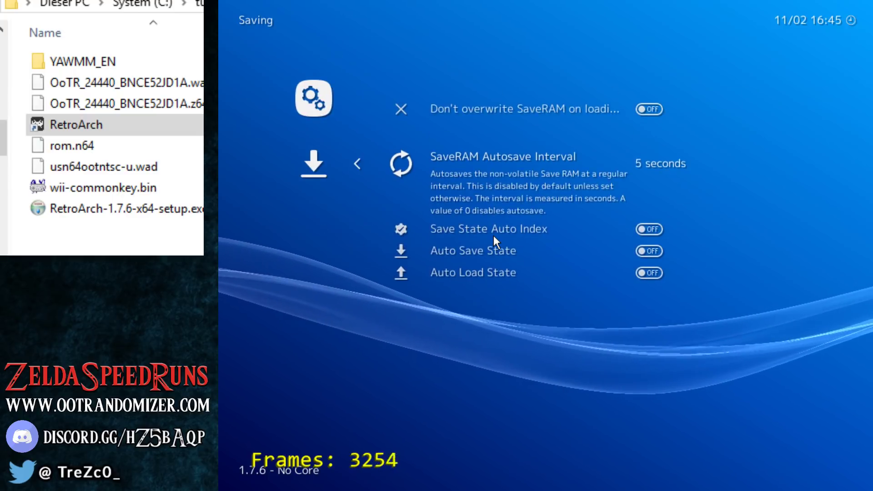
pyautogui.press('Left')
pyautogui.press('Left')
pyautogui.press('Left')
pyautogui.press('Left')
pyautogui.press('Left')
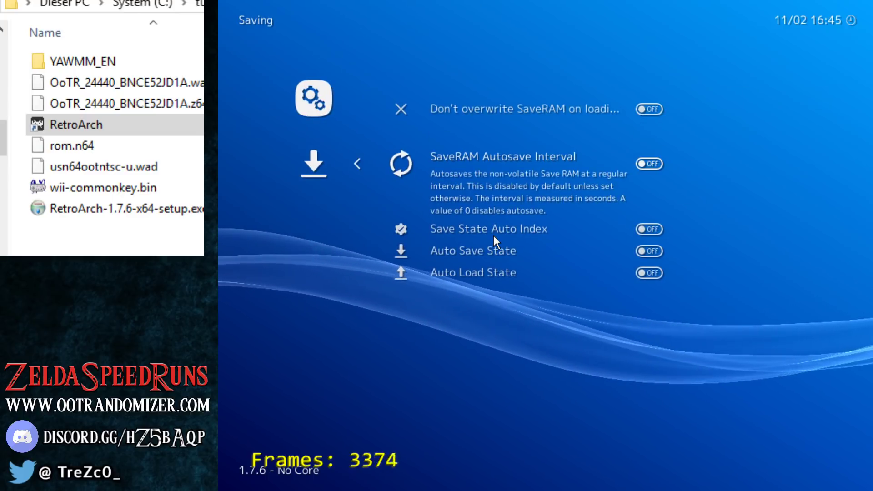
pyautogui.press('Right')
pyautogui.press('Right')
pyautogui.press('Right')
pyautogui.press('Right')
pyautogui.press('Right')
pyautogui.press('Right')
pyautogui.press('Right')
pyautogui.press('Right')
pyautogui.press('Right')
pyautogui.press('Right')
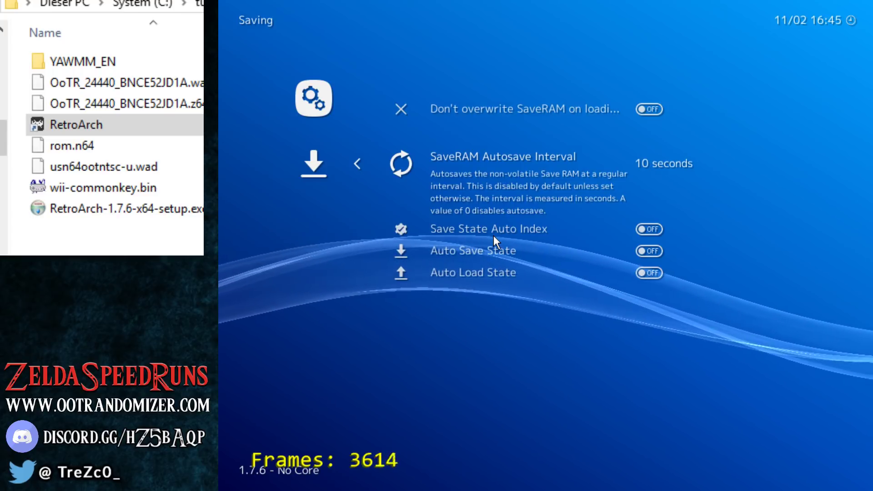
# Look through the Input settings and the User 1 Binds list, and return to the Settings categories
pyautogui.press('BackSpace')
pyautogui.press('Up')
pyautogui.press('Up')
pyautogui.press('Up')
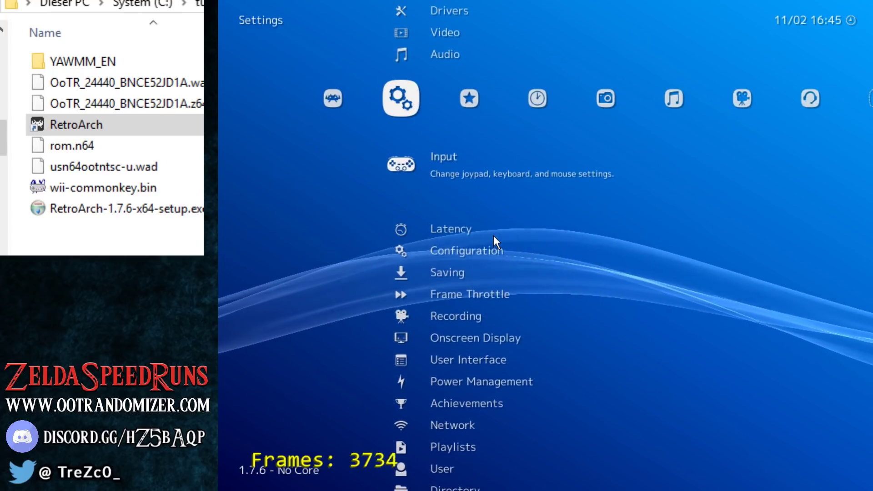
pyautogui.press('Return')
pyautogui.press('Down')
pyautogui.press('Down')
pyautogui.press('Down')
pyautogui.press('Down')
pyautogui.press('Down')
pyautogui.press('Down')
pyautogui.press('Down')
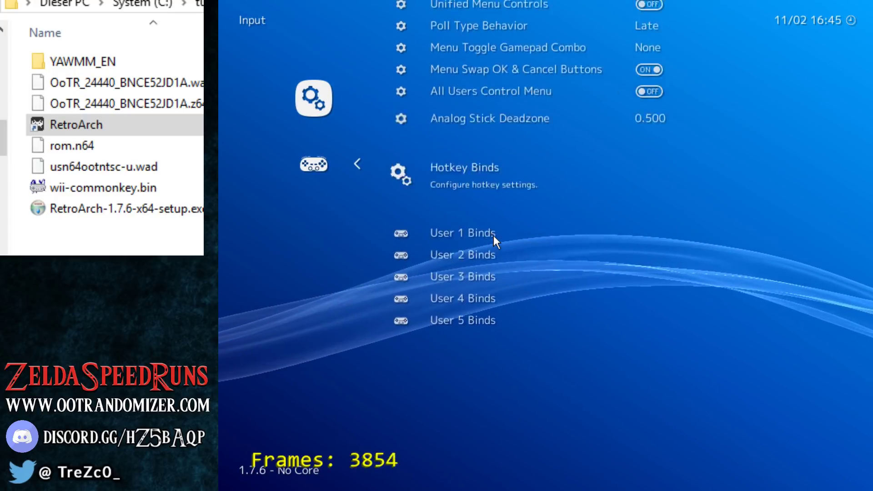
pyautogui.press('Down')
pyautogui.press('Return')
pyautogui.press('Down')
pyautogui.press('Down')
pyautogui.press('Down')
pyautogui.press('Down')
pyautogui.press('Down')
pyautogui.press('Down')
pyautogui.press('Down')
pyautogui.press('Down')
pyautogui.press('Down')
pyautogui.press('Down')
pyautogui.press('Down')
pyautogui.press('Down')
pyautogui.press('BackSpace')
pyautogui.press('BackSpace')
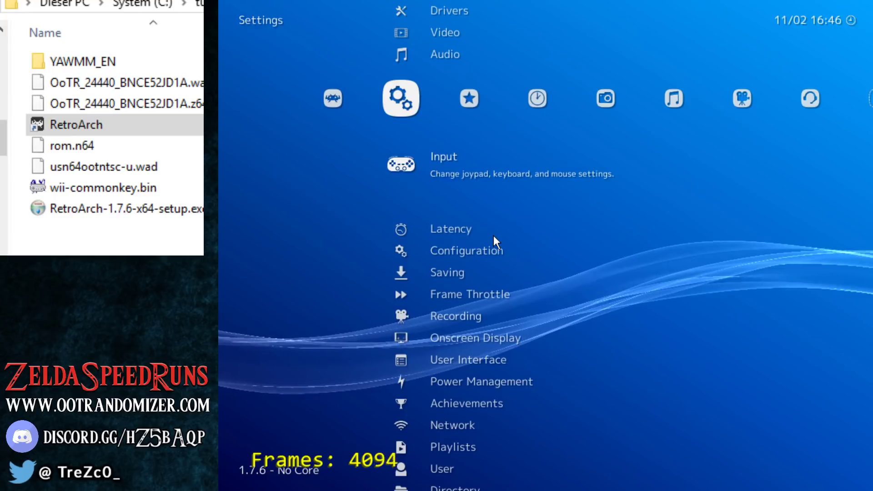
# Check the Load Core list, and start OoTR_24440_BNCE52JD1A.z64 from the tutorial folder in RetroArch
pyautogui.press('Left')
pyautogui.press('Return')
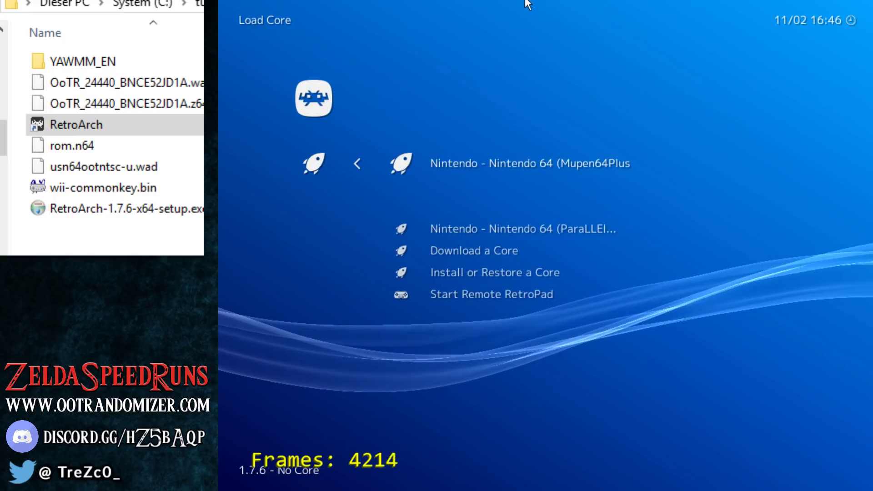
pyautogui.press('BackSpace')
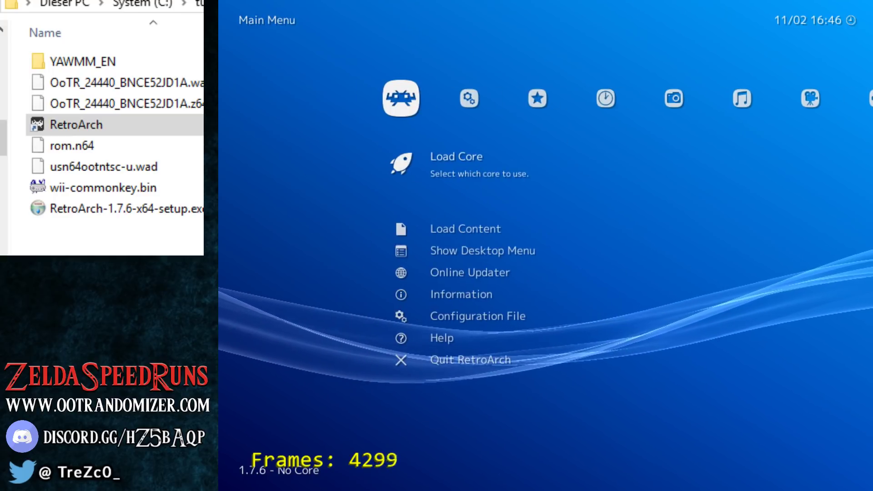
pyautogui.click(821, 1)
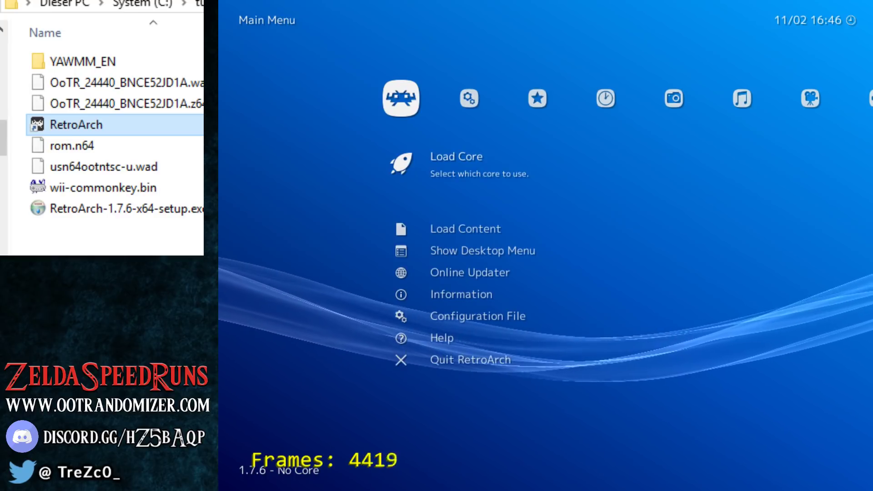
pyautogui.click(191, 104)
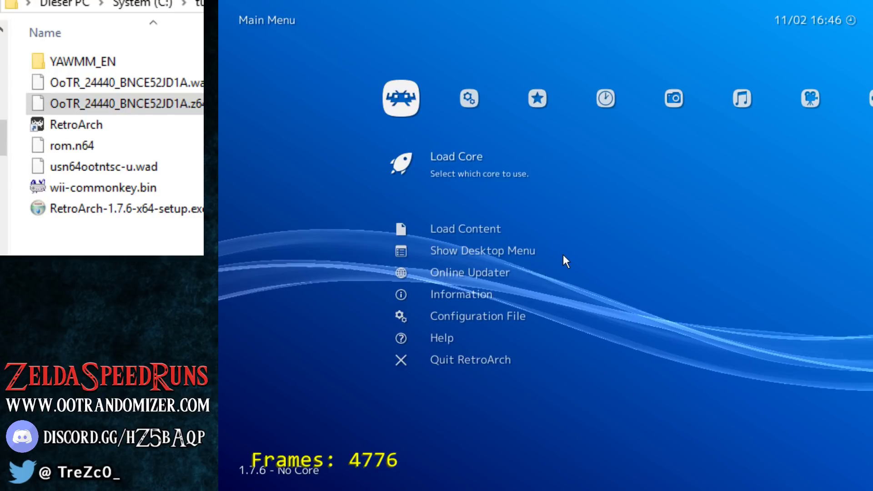
pyautogui.press('f')
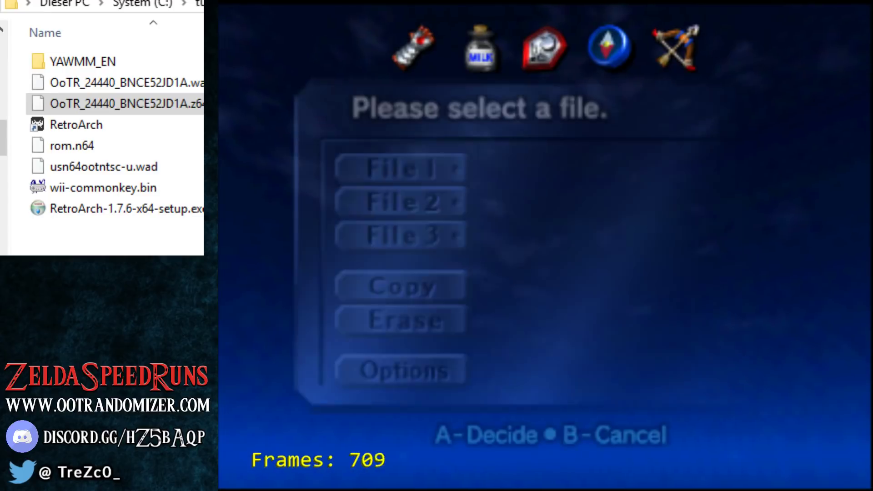
# Create File 1 with the name A on the game's file select screen and open it
pyautogui.press('Return')
pyautogui.press('Return')
pyautogui.press('Return')
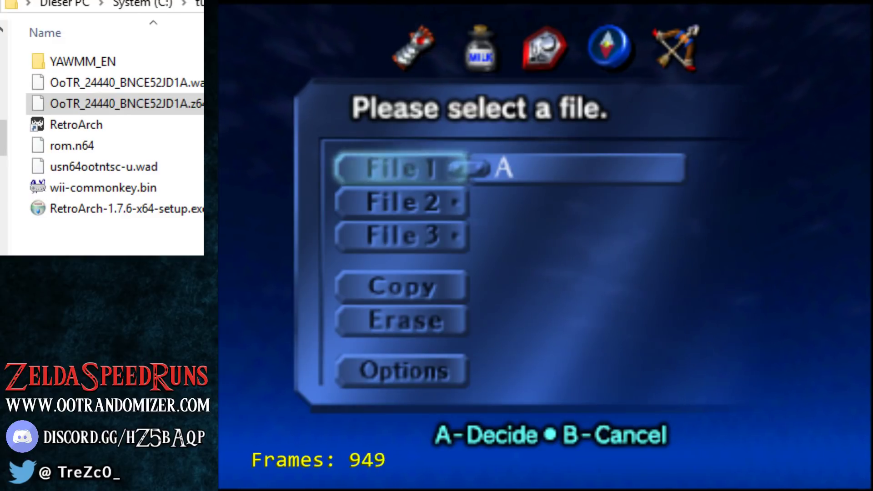
pyautogui.press('Return')
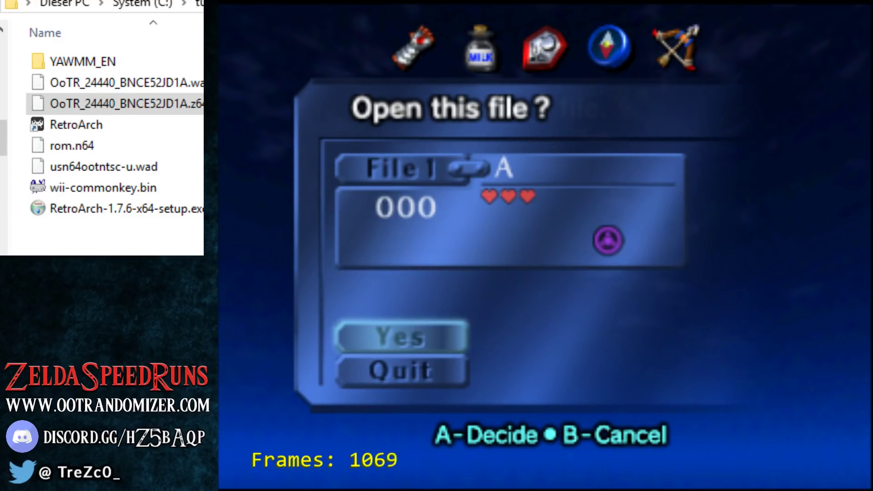
pyautogui.press('Return')
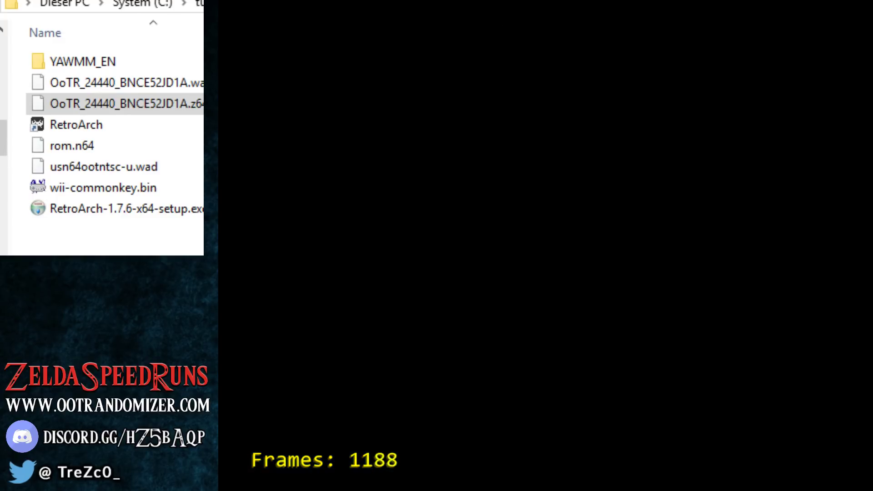
# Test the seed by walking out of the starting house and down to the Kokiri Forest ground, and quit the game
pyautogui.press('Right')
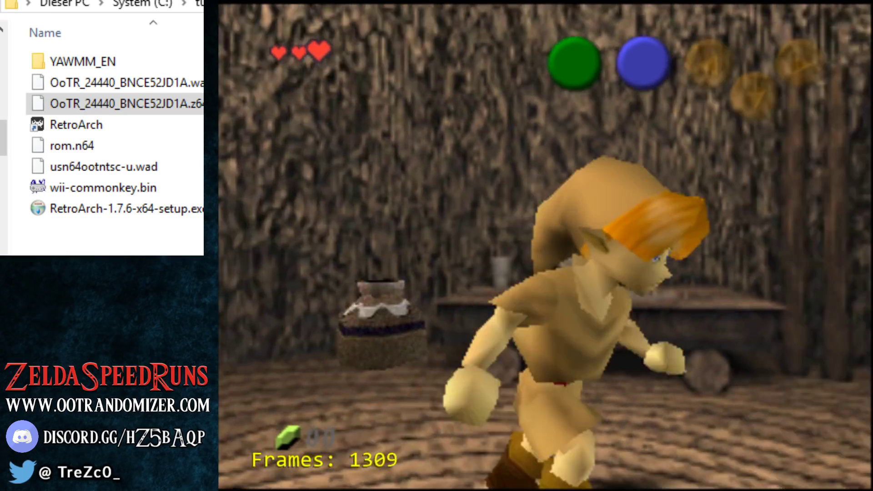
pyautogui.press('Up')
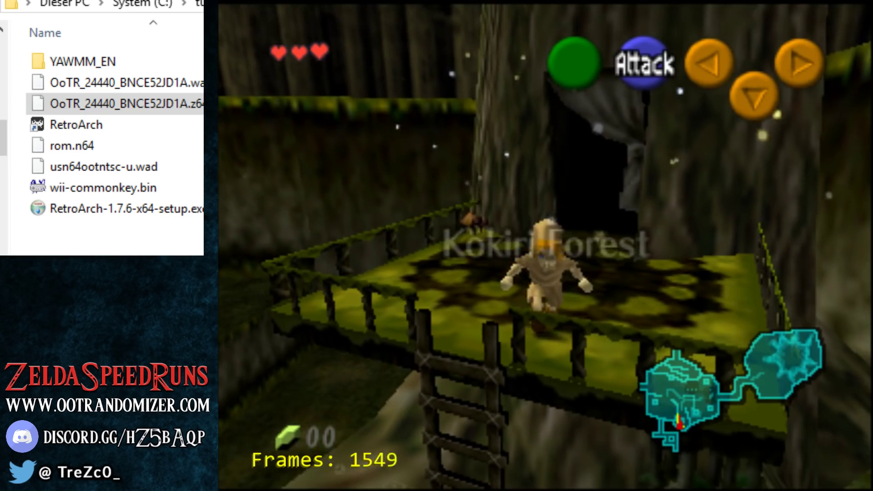
pyautogui.press('Down')
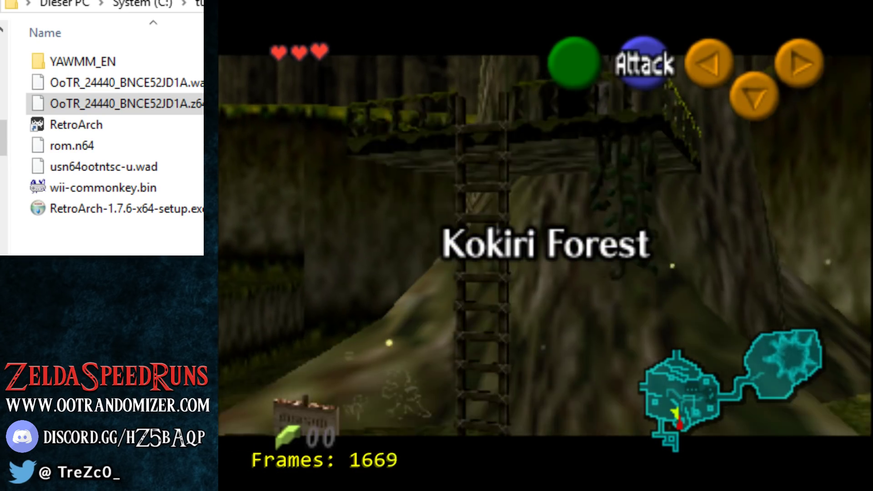
pyautogui.press('Up')
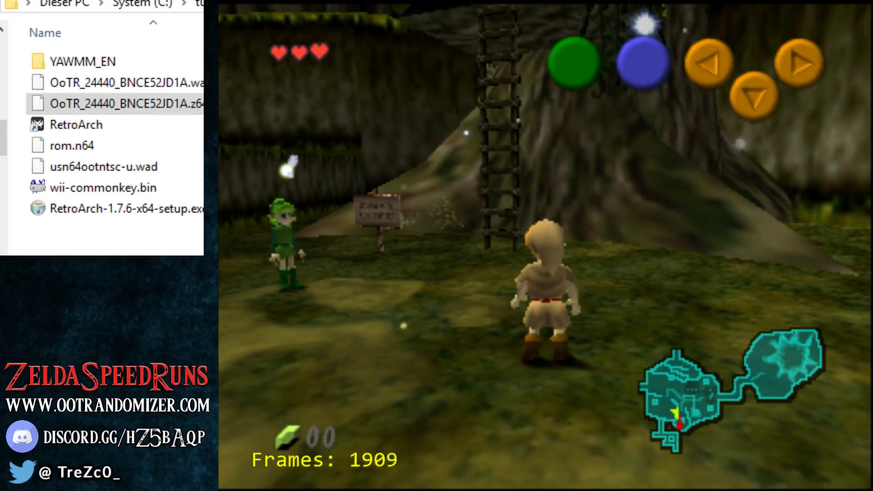
pyautogui.press('Escape')
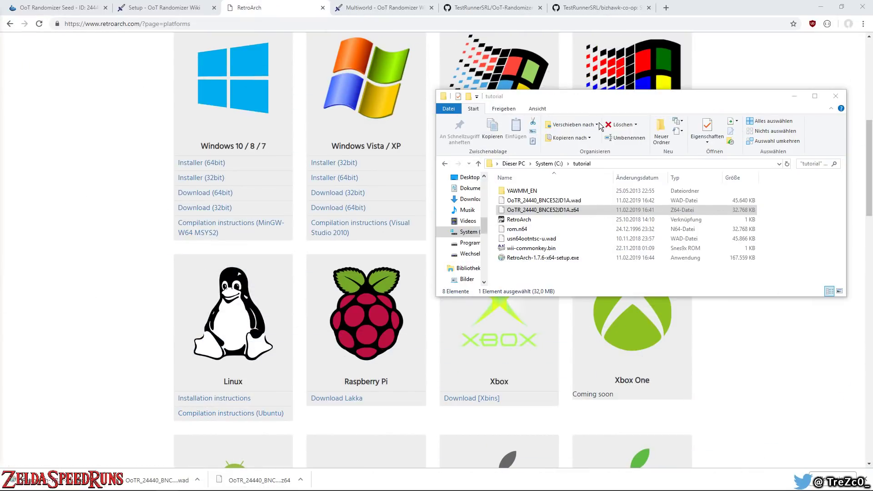
# Switch the browser to the OoT Randomizer seed page and place the tutorial folder window over it
pyautogui.moveTo(584, 100); pyautogui.dragTo(479, 111)
pyautogui.click(59, 7)
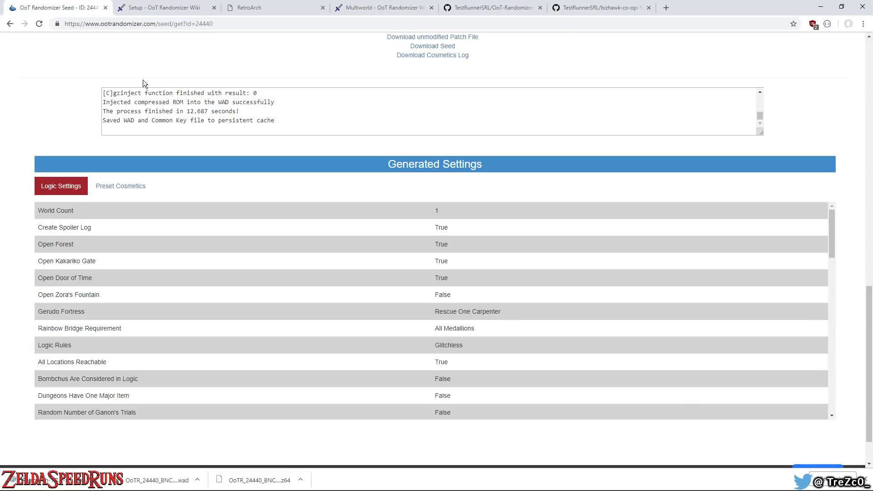
pyautogui.hotkey('alt', 'Tab')
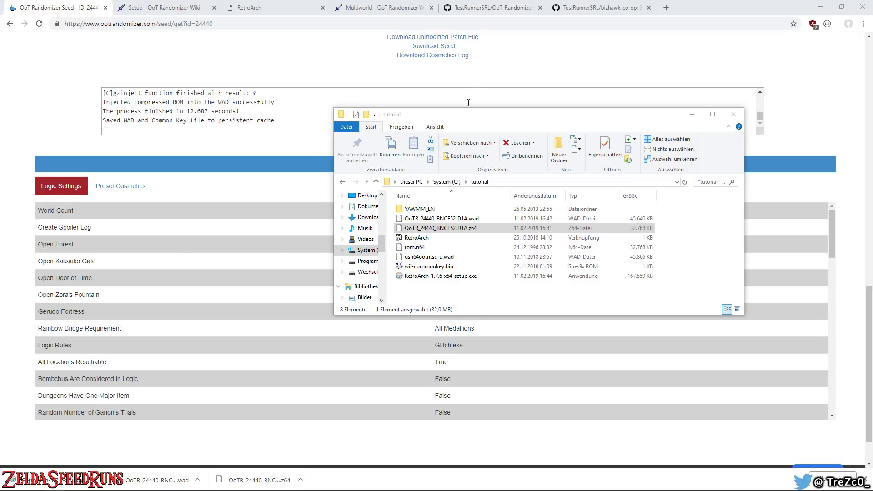
pyautogui.moveTo(473, 112); pyautogui.dragTo(212, 98)
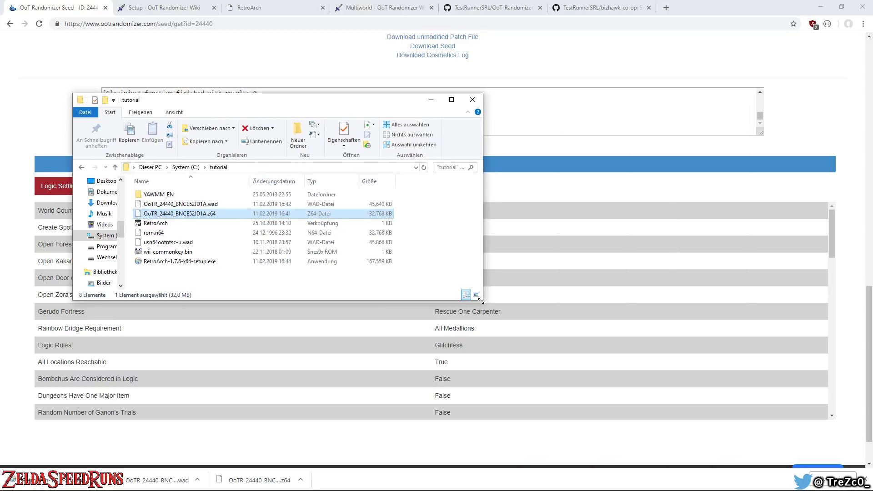
# Make the tutorial folder window narrower, search the web for yawmm in a new tab, and open the FIX94/Some-YAWMM-Mod GitHub repository
pyautogui.moveTo(480, 300); pyautogui.dragTo(330, 359)
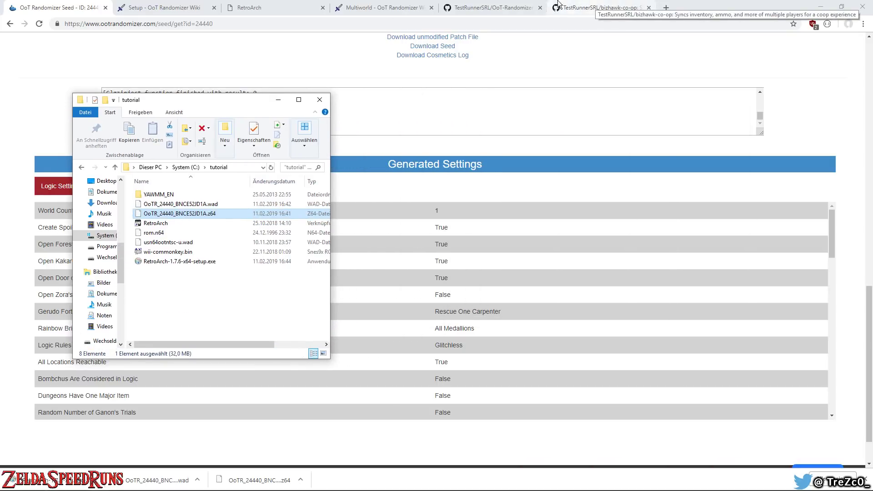
pyautogui.hotkey('ctrl', 't')
pyautogui.write('yawmm')
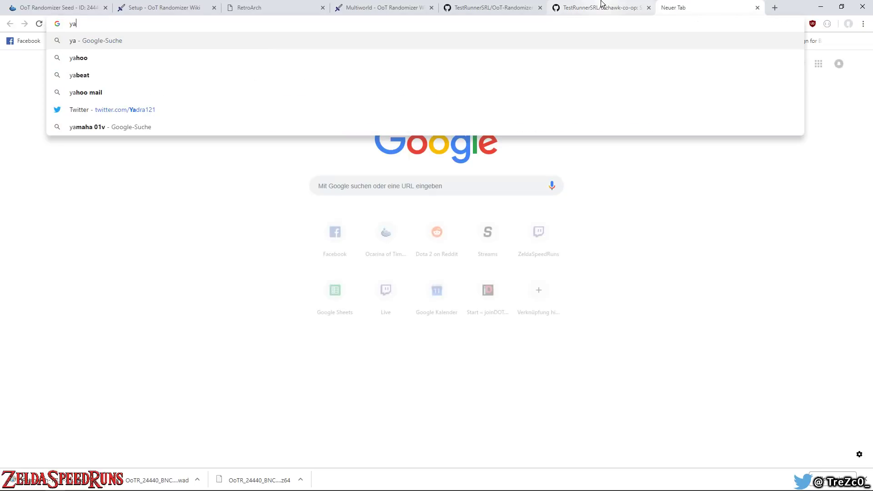
pyautogui.press('Return')
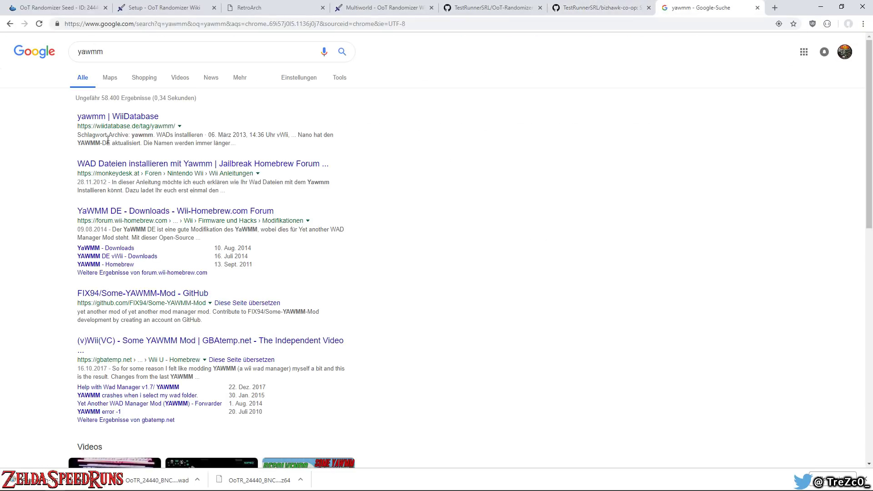
pyautogui.click(164, 296)
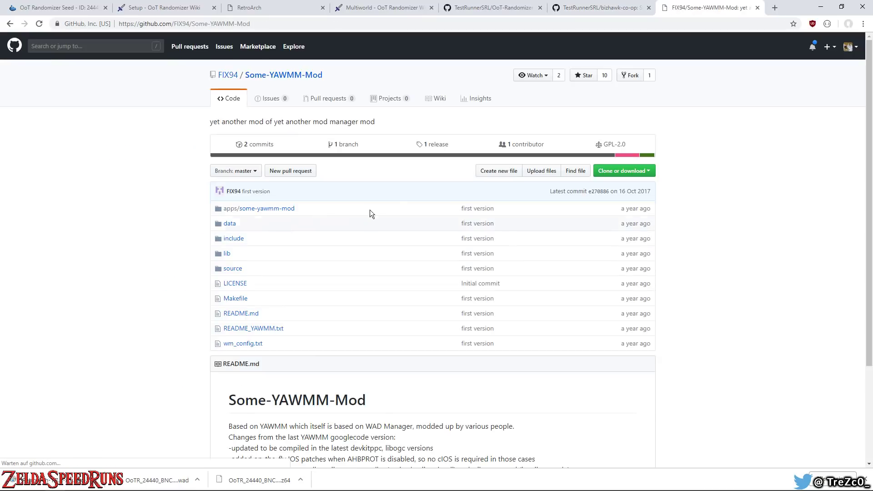
pyautogui.scroll(-3, 316, 230)
pyautogui.scroll(2, 390, 249)
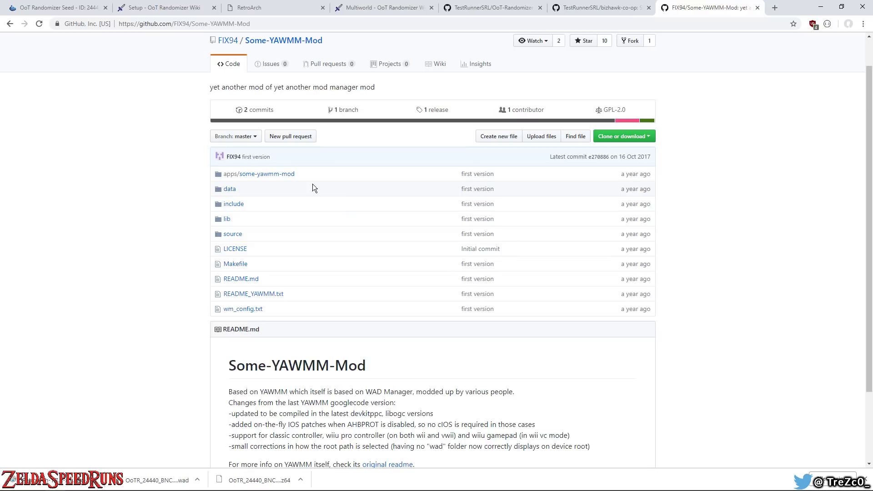
# Look at the files inside the YAWMM_EN folder and return to the tutorial folder
pyautogui.hotkey('alt', 'Tab')
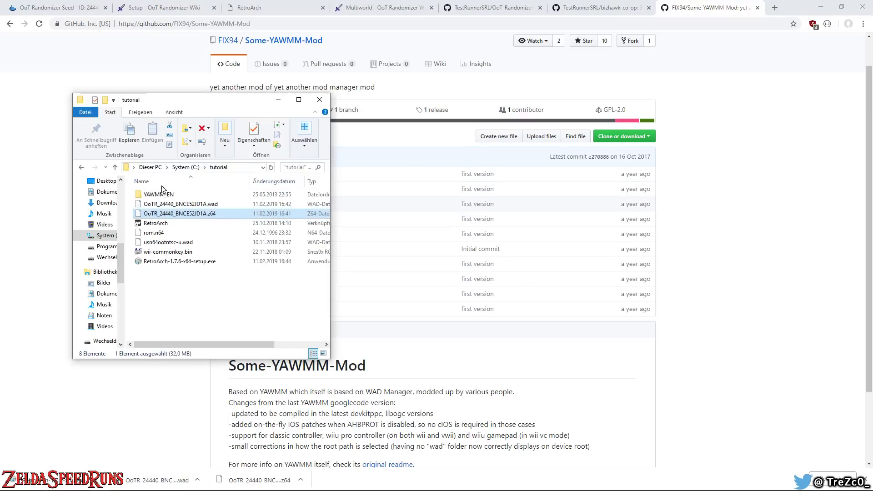
pyautogui.doubleClick(171, 194)
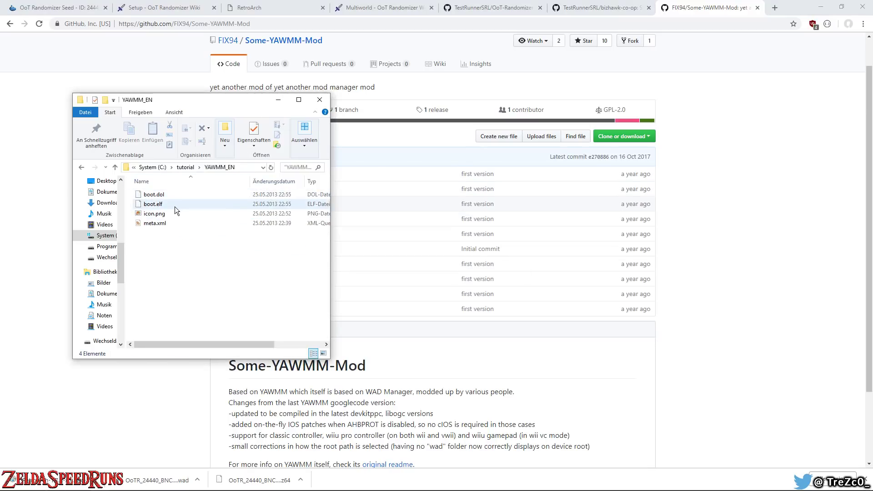
pyautogui.press('BackSpace')
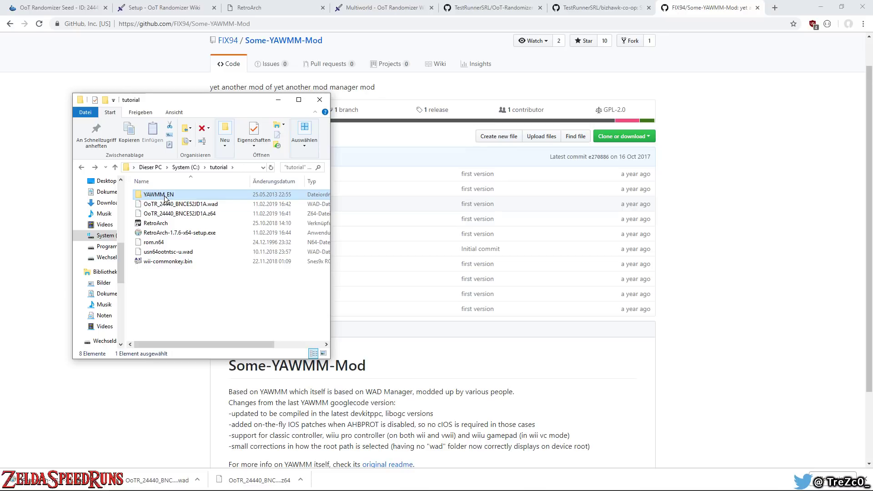
# Bring up removable drive G: beside the tutorial folder and open its apps folder, the location for YAWMM_EN
pyautogui.hotkey('alt', 'Tab')
pyautogui.hotkey('alt', 'Tab')
pyautogui.hotkey('alt', 'Tab')
pyautogui.hotkey('alt', 'Tab')
pyautogui.hotkey('alt', 'Tab')
pyautogui.doubleClick(500, 159)
pyautogui.moveTo(155, 195); pyautogui.dragTo(177, 199)
pyautogui.click(494, 355)
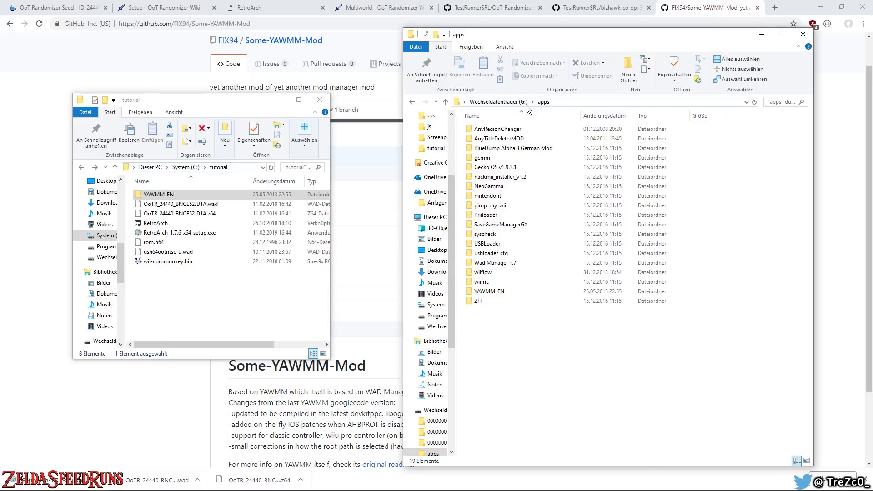
# Copy OoTR_24440_BNCE52JD1A.wad from the tutorial folder into the wads folder on drive G:
pyautogui.click(499, 102)
pyautogui.click(195, 203)
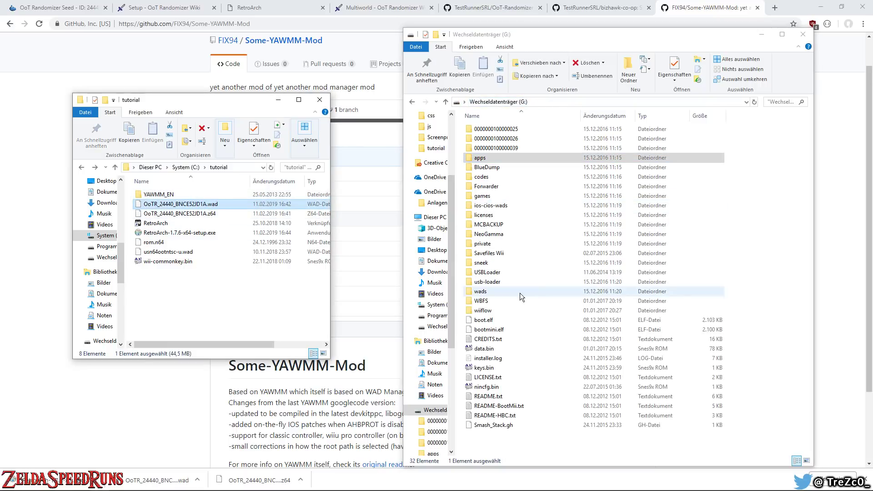
pyautogui.doubleClick(479, 291)
pyautogui.moveTo(205, 205); pyautogui.dragTo(531, 411)
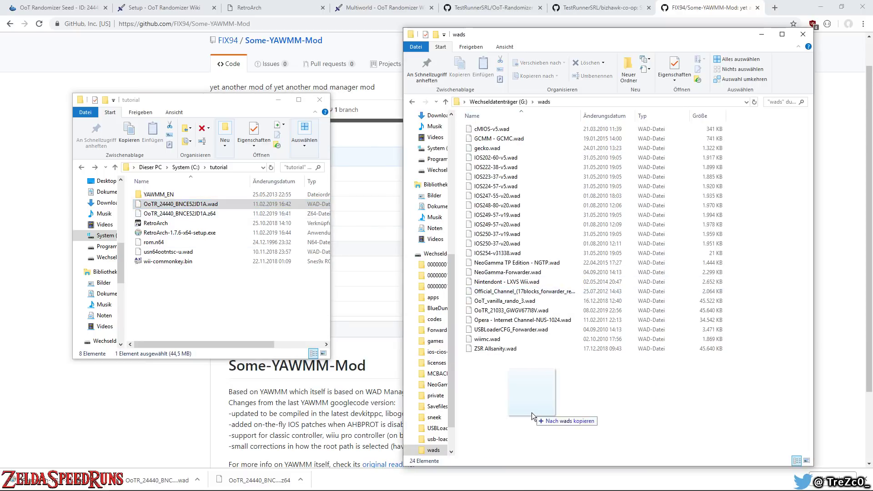
# Delete the old OoTR_21033_GWGV677I8V.wad file from the wads folder on drive G:
pyautogui.click(519, 310)
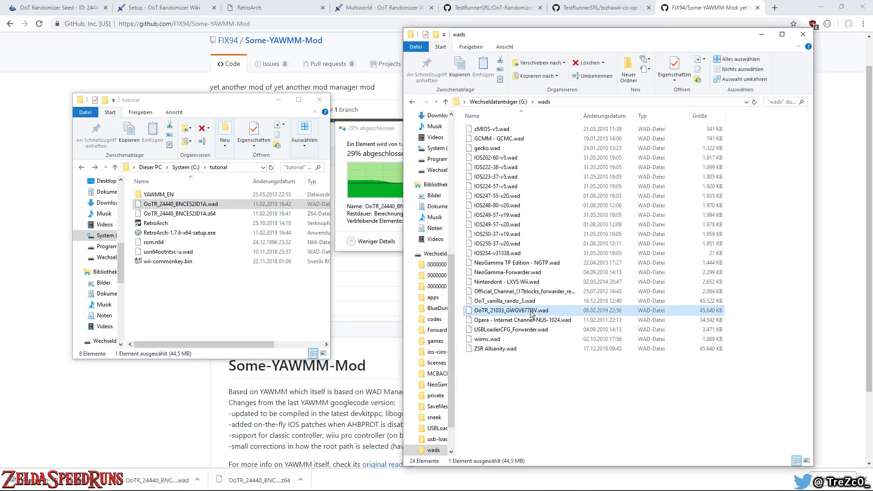
pyautogui.press('Delete')
pyautogui.click(470, 288)
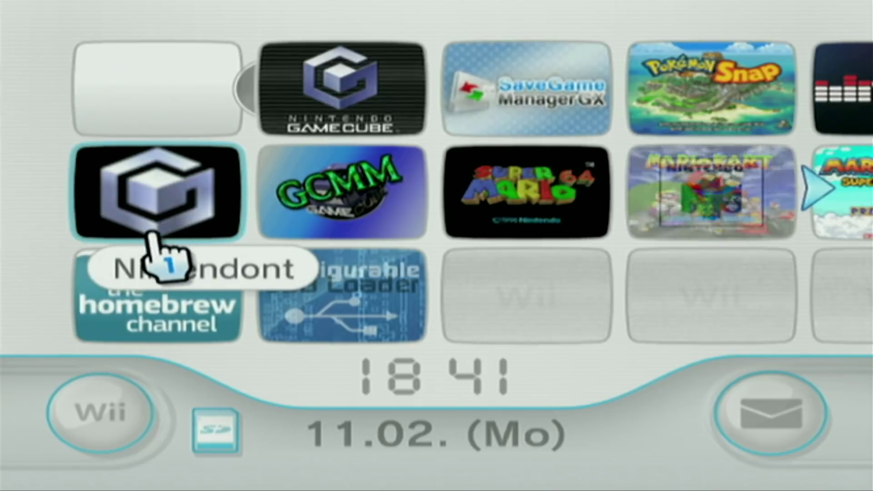
# Open the Homebrew Channel from the Wii menu and load Yet Another Wad Manager
pyautogui.click(97, 311)
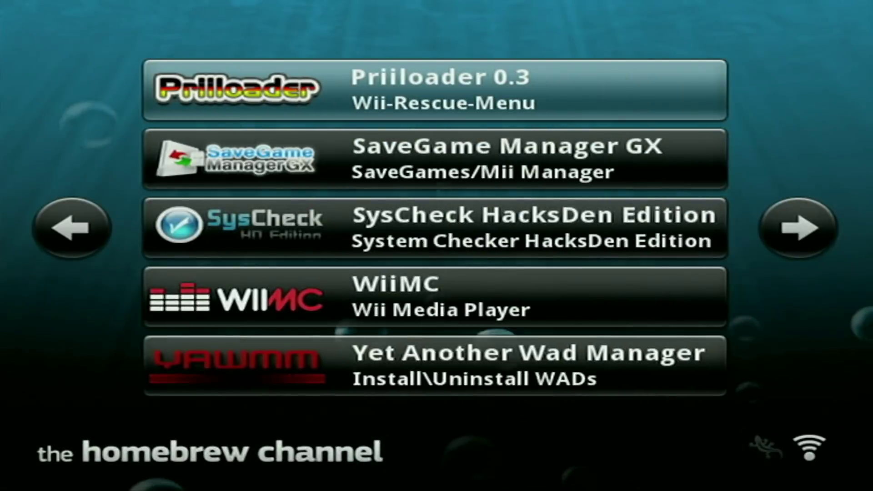
pyautogui.press('Down')
pyautogui.press('Down')
pyautogui.press('Down')
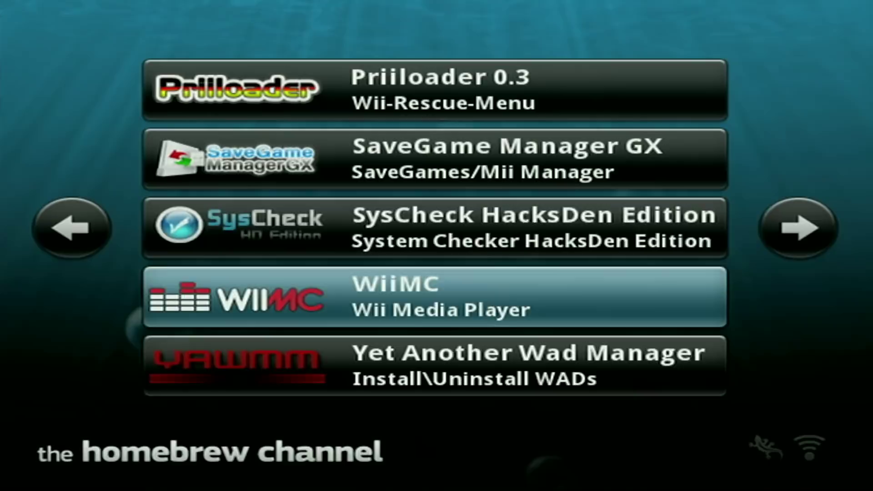
pyautogui.press('Down')
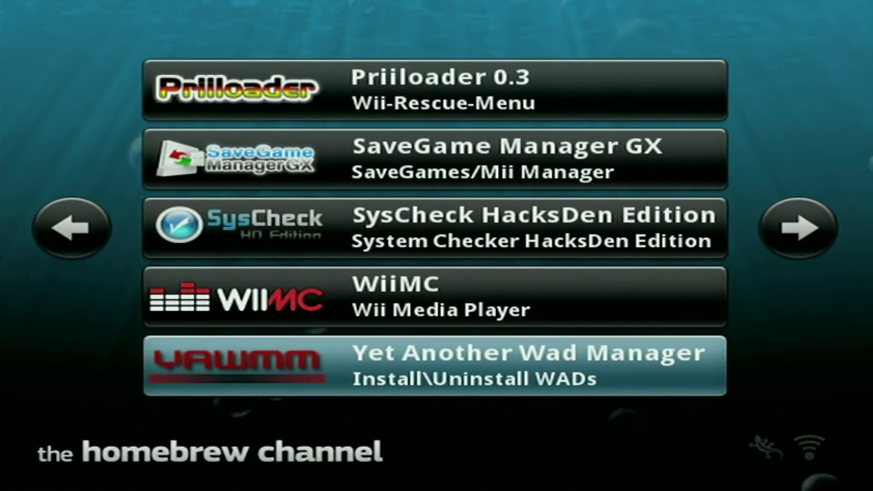
pyautogui.press('Return')
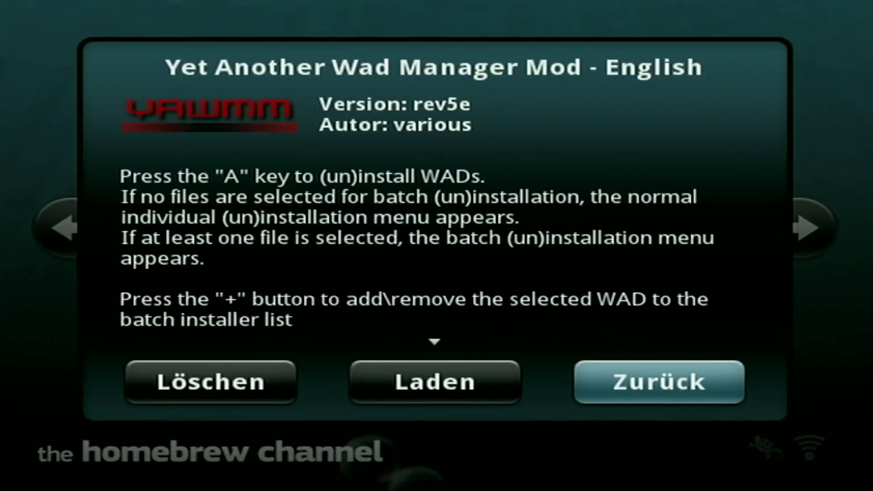
pyautogui.press('Left')
pyautogui.press('Right')
pyautogui.press('Return')
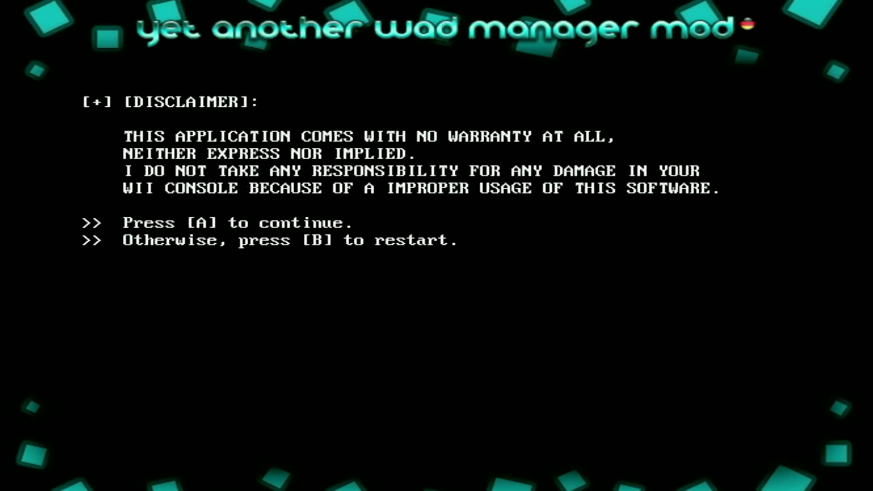
# Accept the disclaimer, decline loading another IOS, and choose the SD Card as the WAD location
pyautogui.press('a')
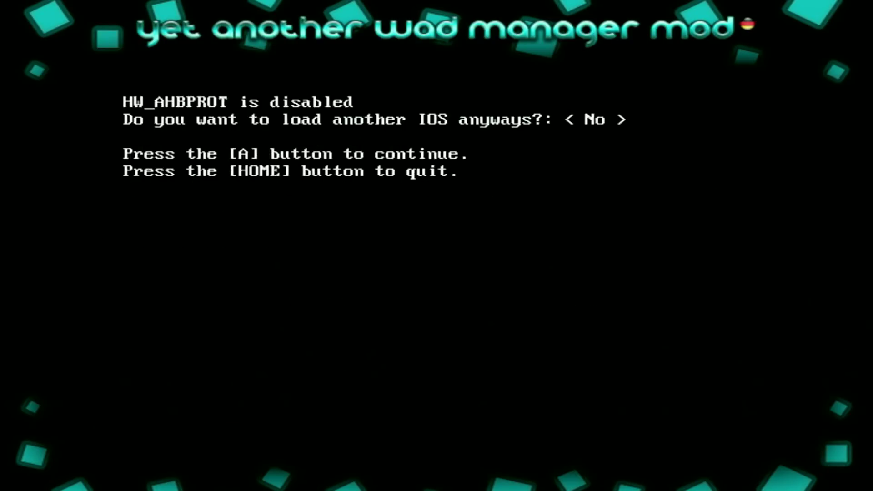
pyautogui.press('a')
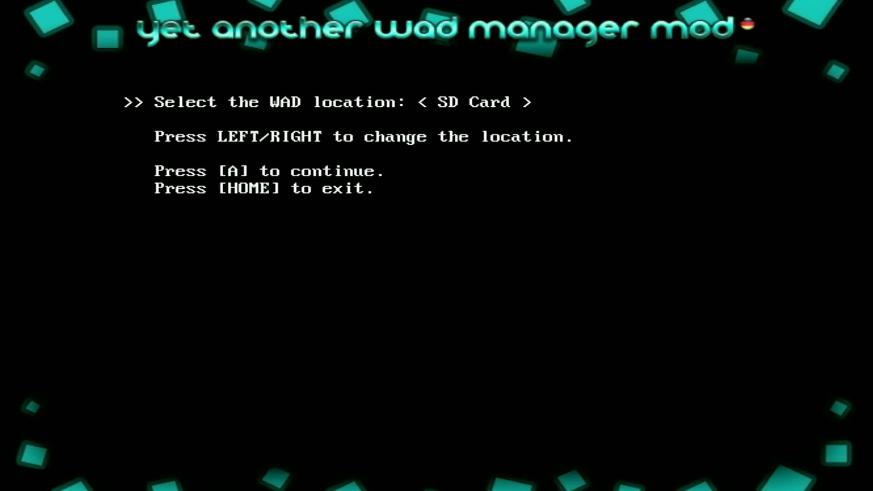
pyautogui.press('a')
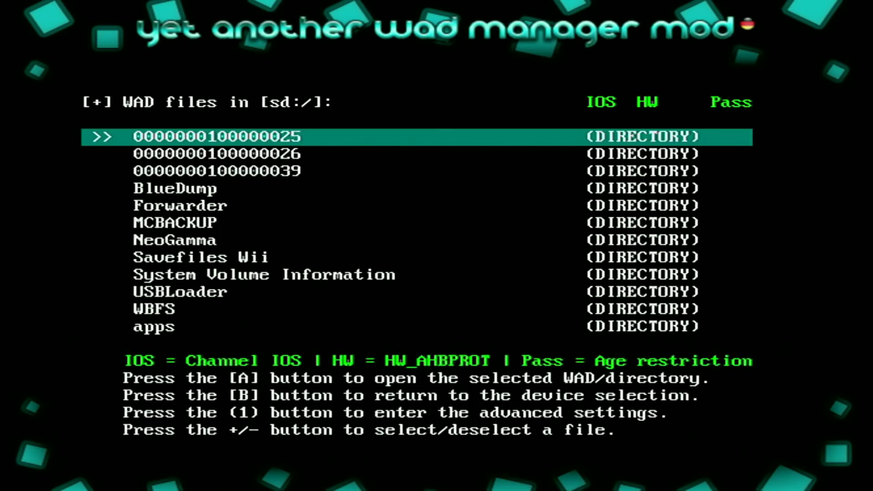
# Open the wads directory on the SD card
pyautogui.press('Up')
pyautogui.press('Up')
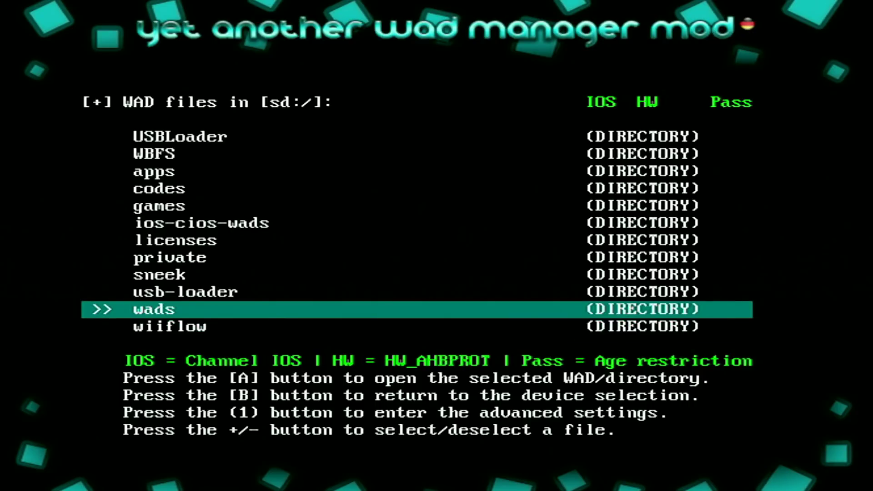
pyautogui.press('a')
# Install OoTR_24440_BNCE52JD1A.wad using the Install WAD operation
pyautogui.press('Up')
pyautogui.press('Up')
pyautogui.press('Up')
pyautogui.press('Up')
pyautogui.press('Up')
pyautogui.press('Up')
pyautogui.press('Up')
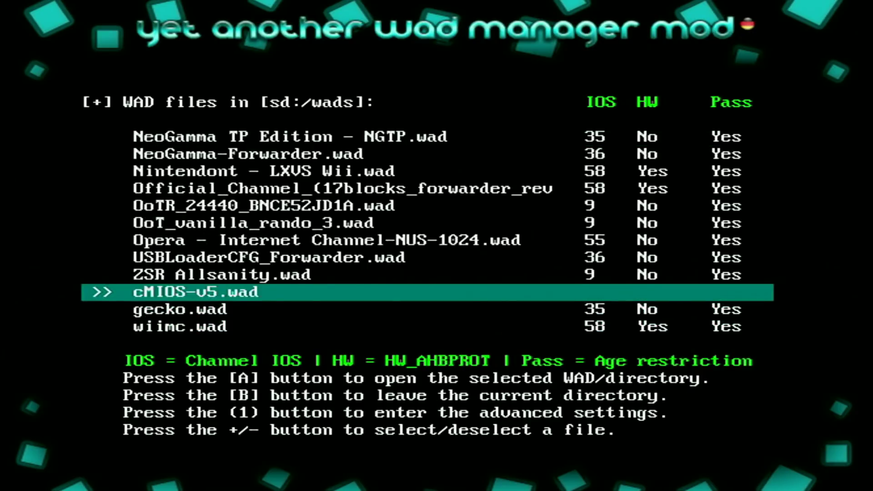
pyautogui.press('Up')
pyautogui.press('Up')
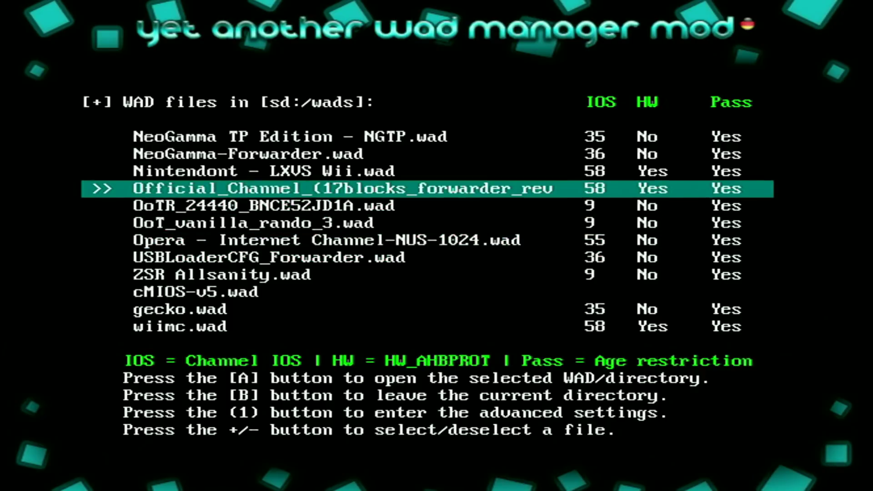
pyautogui.press('Down')
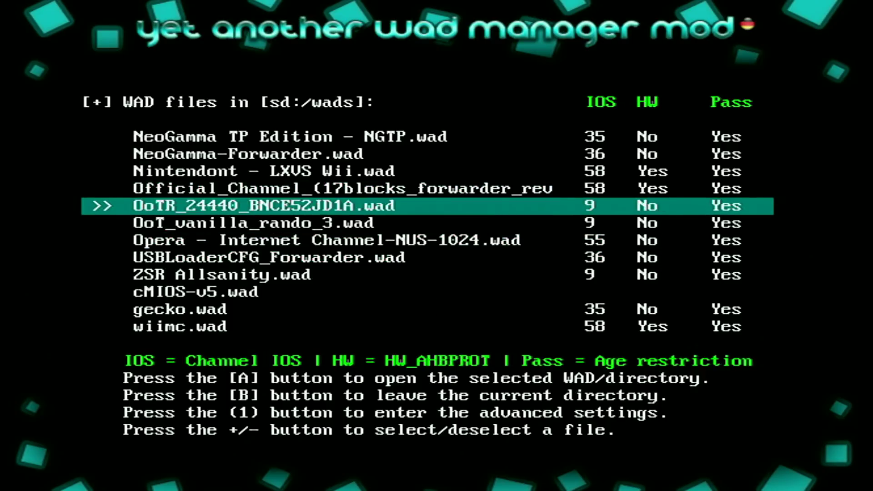
pyautogui.press('Return')
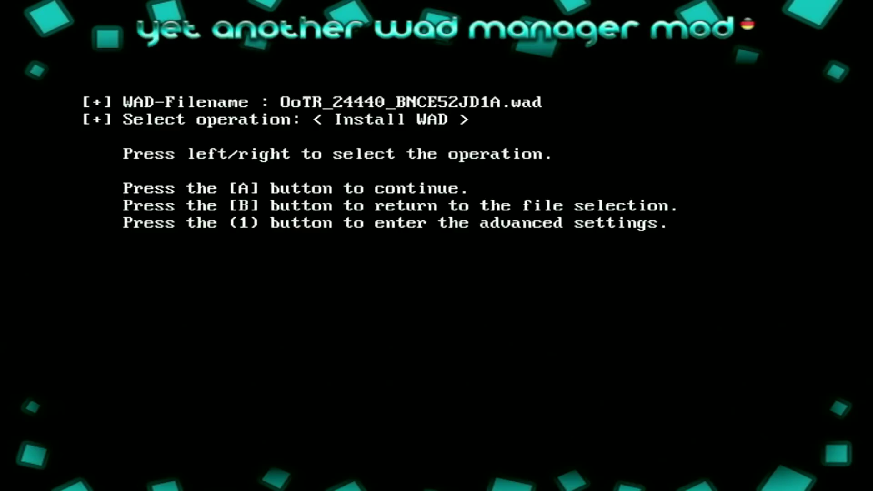
pyautogui.press('Return')
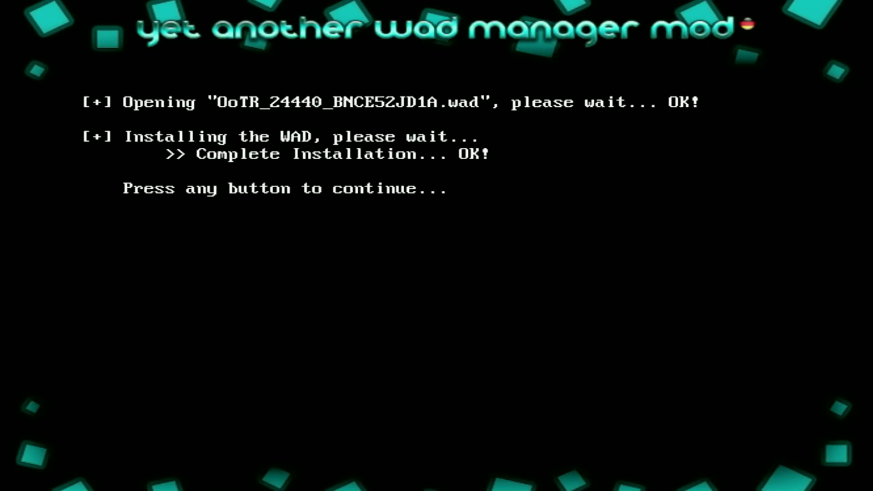
pyautogui.press('Return')
# Exit the WAD manager and the Homebrew Channel to the Wii system menu, and open the Zelda channel
pyautogui.press('Home')
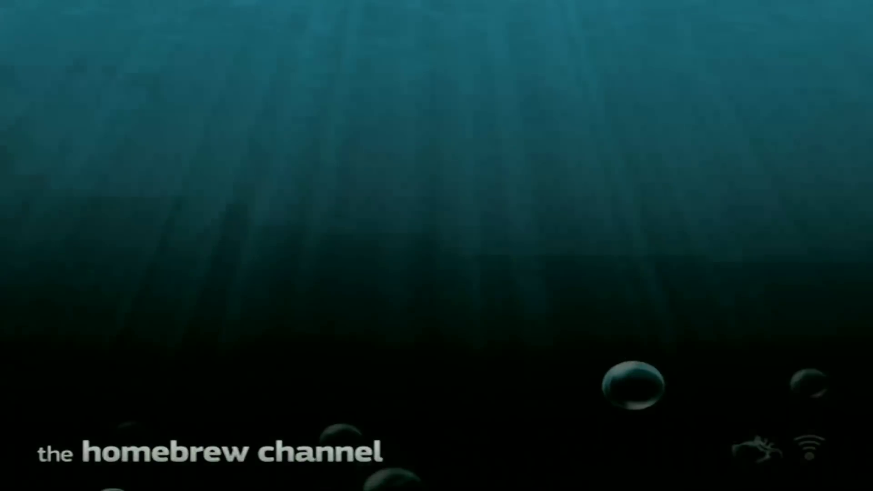
pyautogui.press('Home')
pyautogui.press('Home')
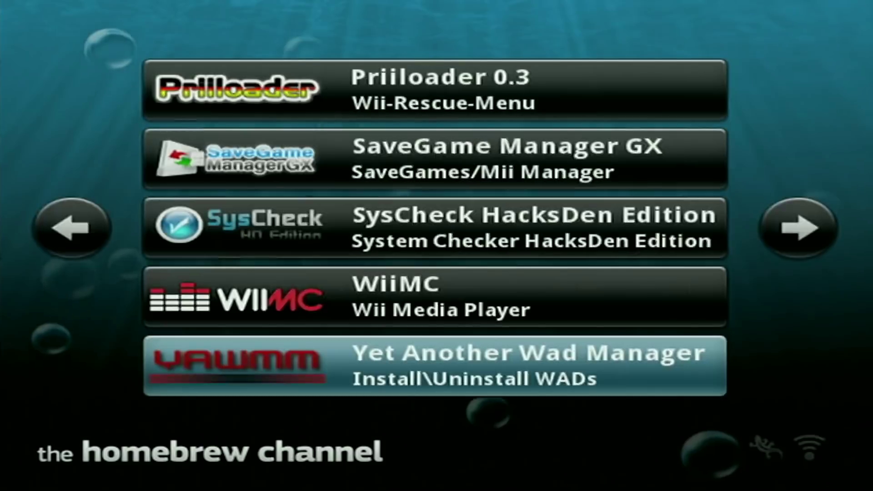
pyautogui.press('Home')
pyautogui.press('Down')
pyautogui.press('Down')
pyautogui.press('Down')
pyautogui.press('Down')
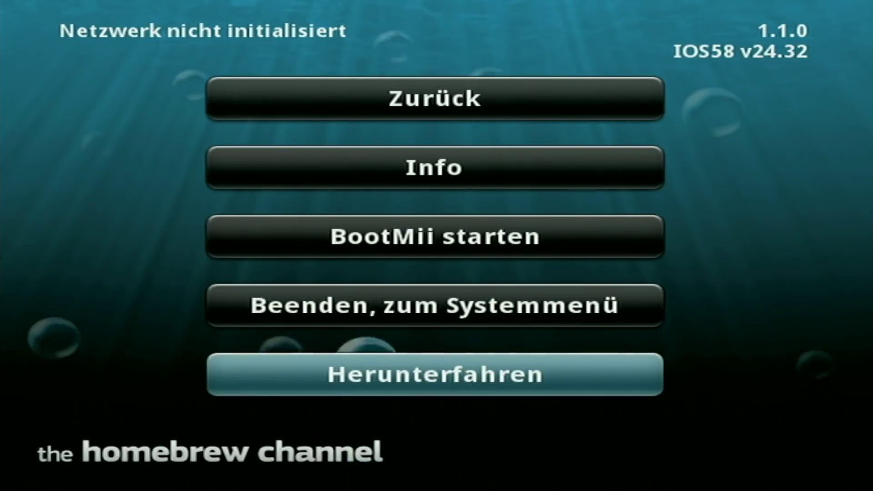
pyautogui.press('Up')
pyautogui.press('Return')
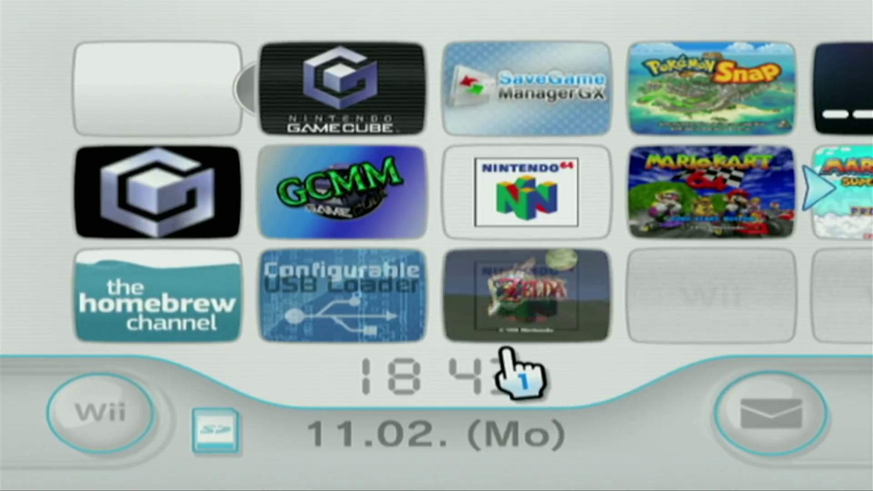
pyautogui.click(501, 313)
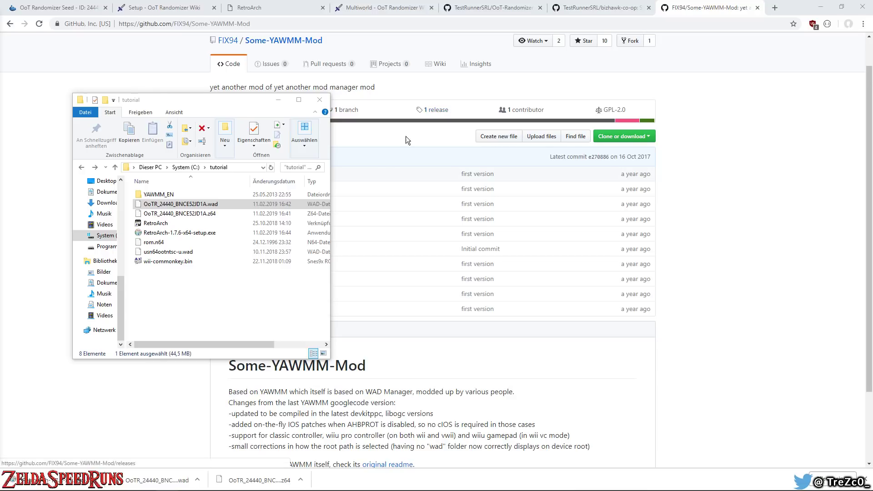
# Close the tutorial folder window, check the OoT-Randomizer repository, and view the Ocarina of Time Cross World Co-op section of the bizhawk-co-op page
pyautogui.click(320, 100)
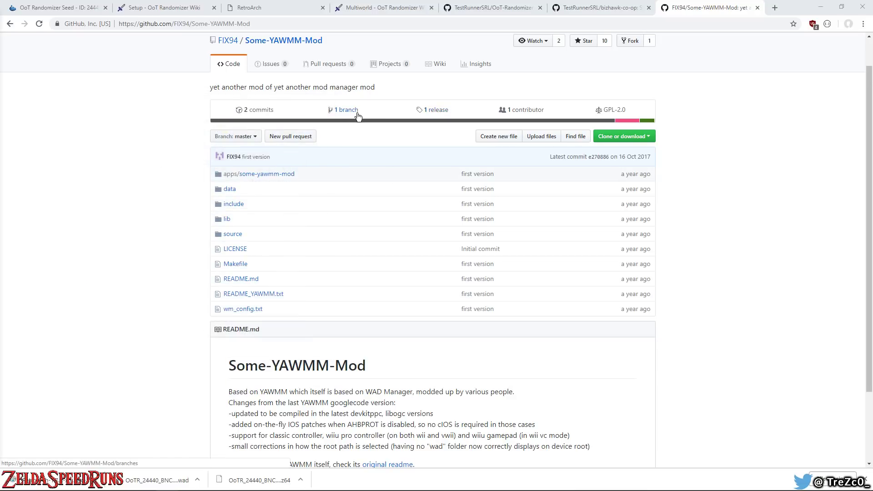
pyautogui.click(495, 8)
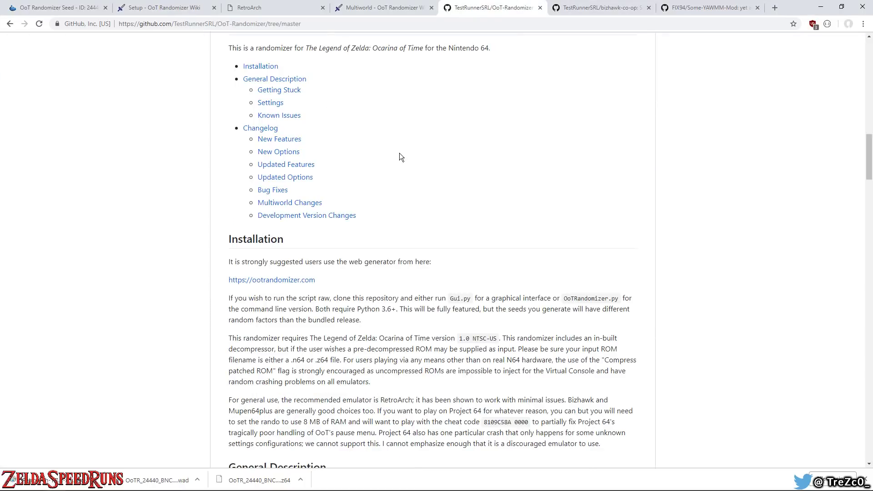
pyautogui.scroll(1, 399, 157)
pyautogui.click(600, 8)
pyautogui.scroll(4, 300, 226)
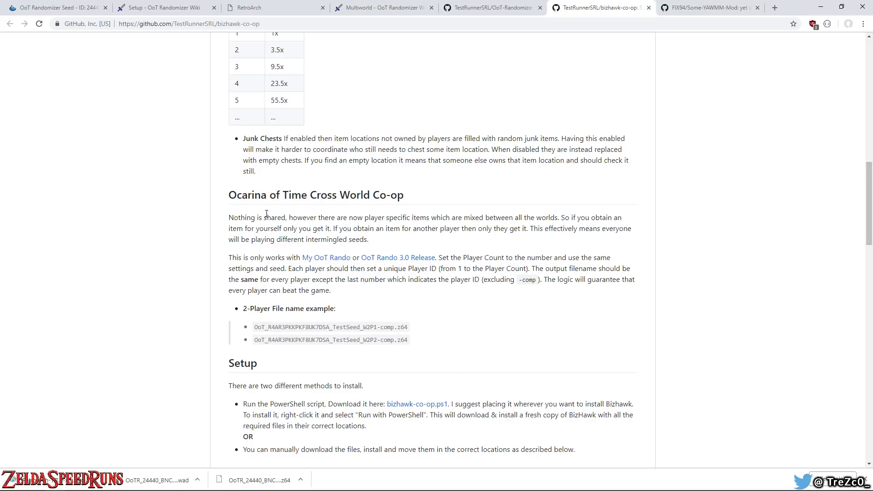
# Open the OoT Randomizer seed generator, set the world count to 2, and generate the seed
pyautogui.click(73, 8)
pyautogui.scroll(10, 250, 143)
pyautogui.scroll(5, 232, 122)
pyautogui.click(68, 107)
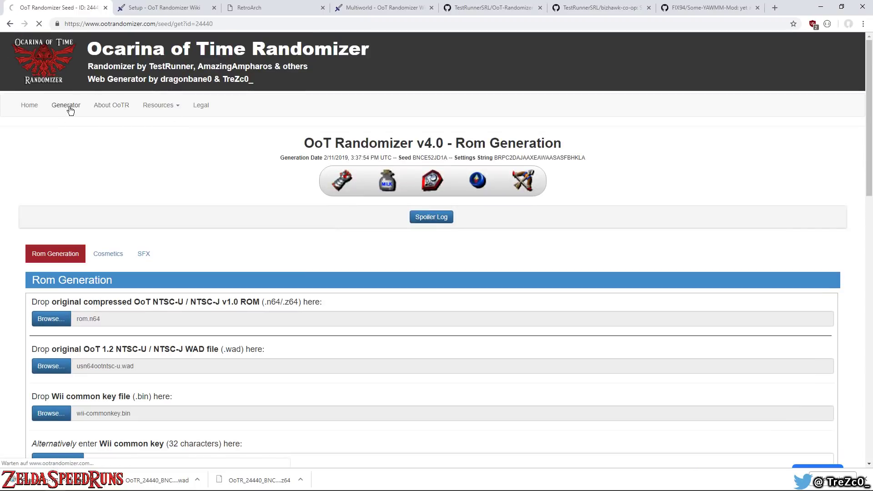
pyautogui.scroll(-3, 233, 186)
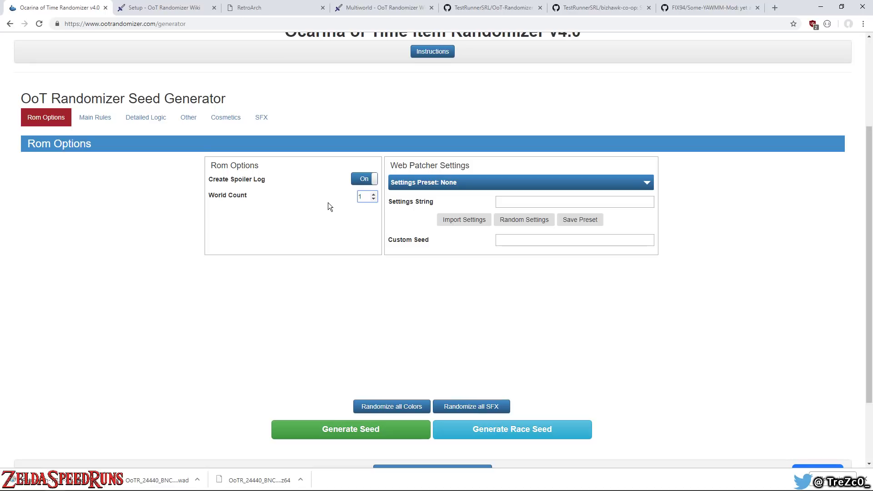
pyautogui.click(373, 194)
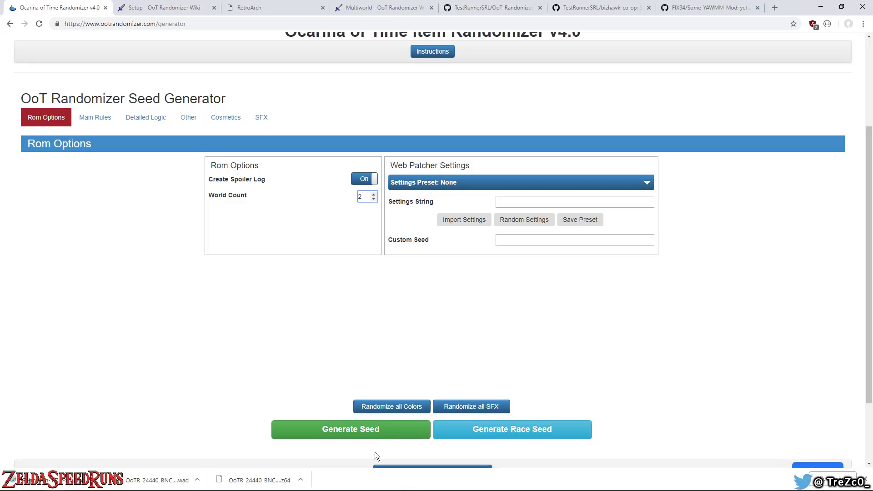
pyautogui.click(384, 435)
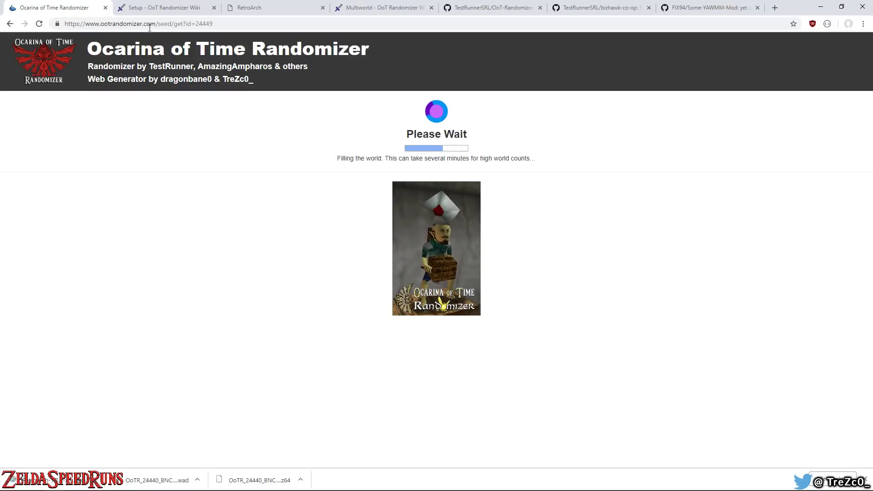
pyautogui.click(195, 24)
pyautogui.press('Return')
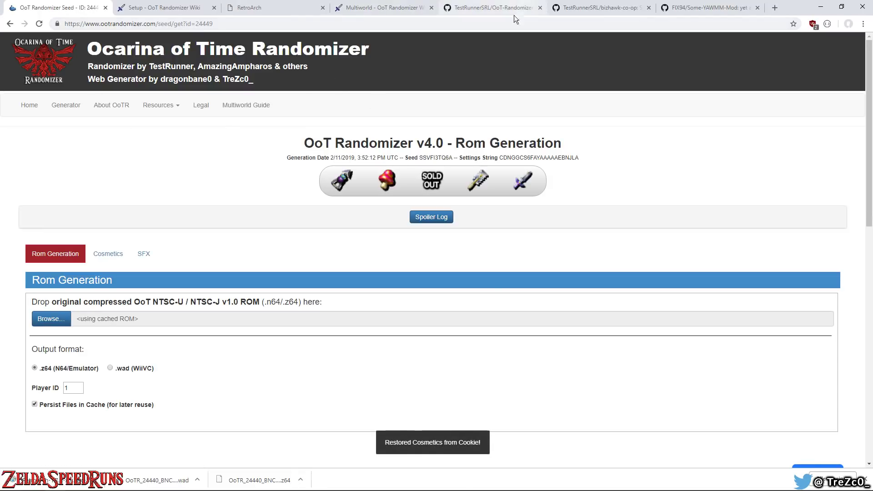
# Set the player ID to 2, patch the ROM in .z64 format, and save it as OoTR_24449_SSVFI3TQ6A_P2.z64 in the tutorial folder
pyautogui.scroll(-1, 273, 145)
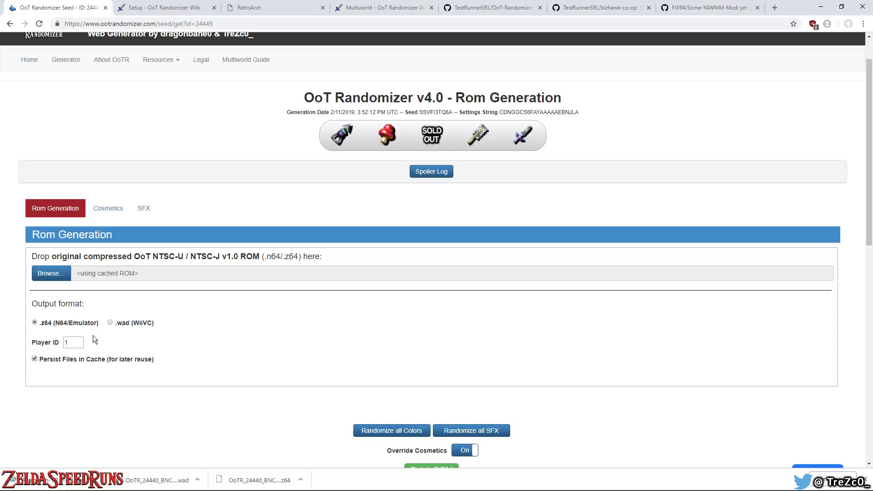
pyautogui.click(80, 341)
pyautogui.scroll(-2, 478, 402)
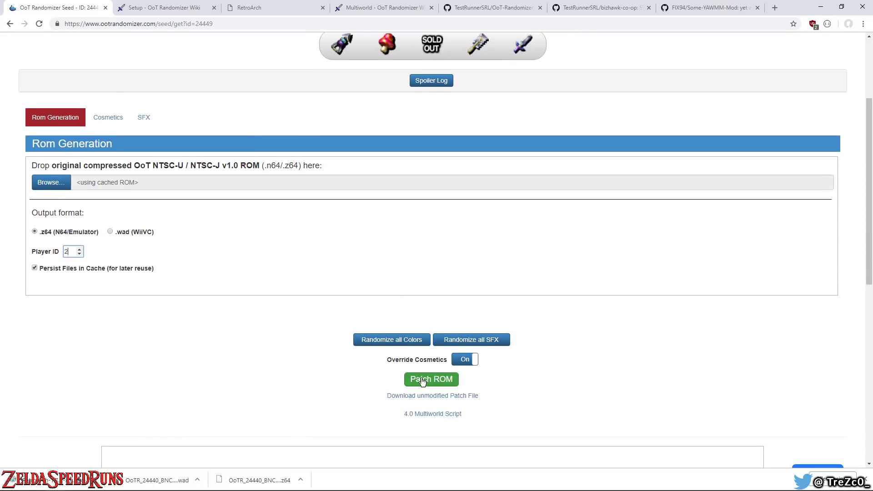
pyautogui.click(421, 379)
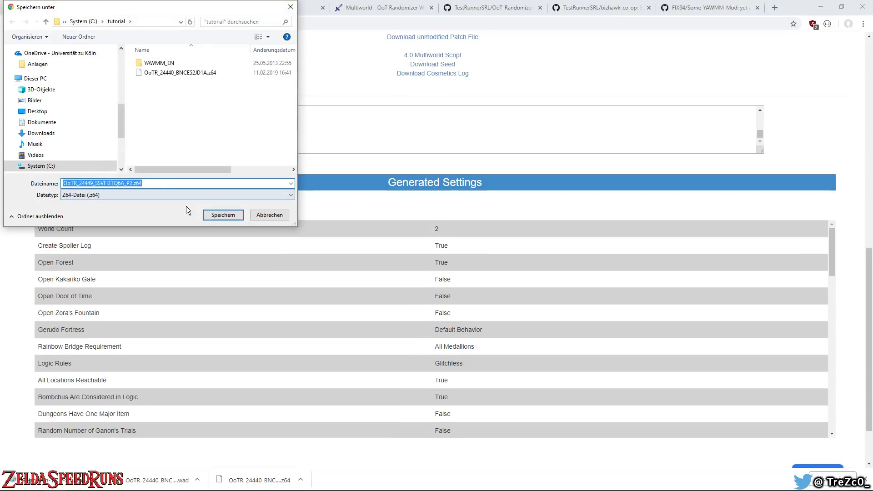
pyautogui.click(214, 216)
pyautogui.scroll(3, 262, 109)
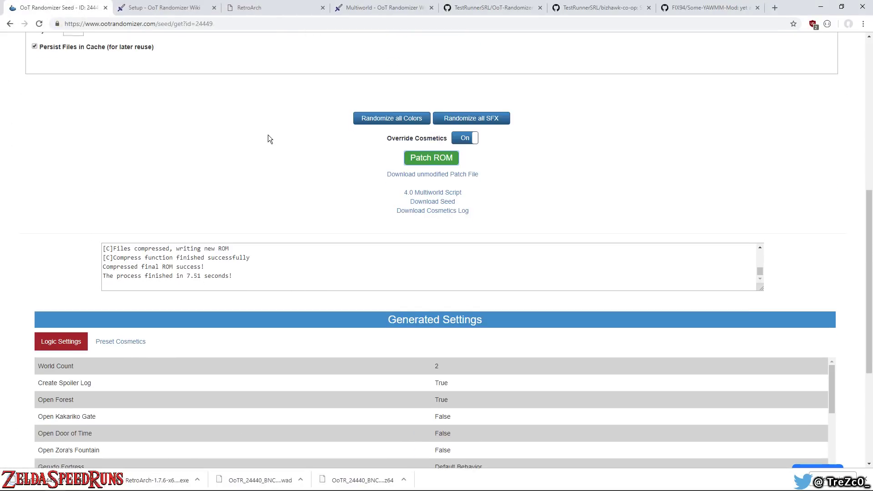
pyautogui.scroll(3, 268, 135)
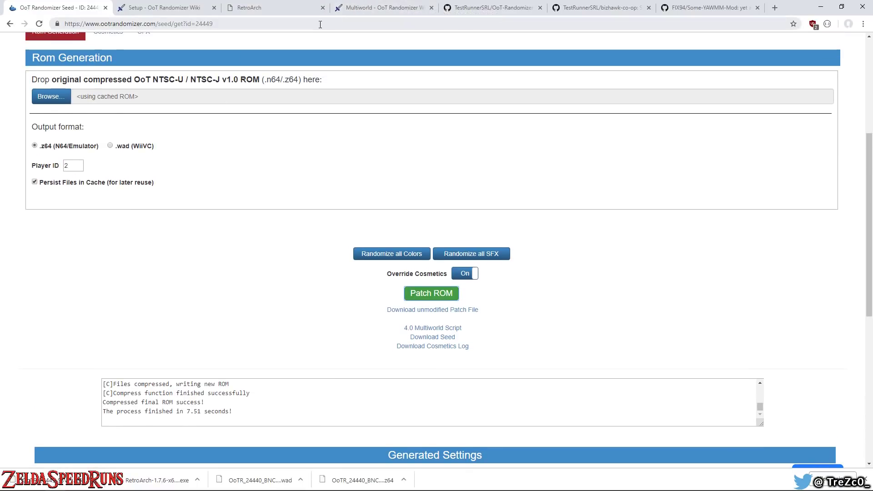
# Look through the Bizhawk Installation Guide on the OoT Randomizer wiki and open the wiki's Racing page
pyautogui.click(174, 8)
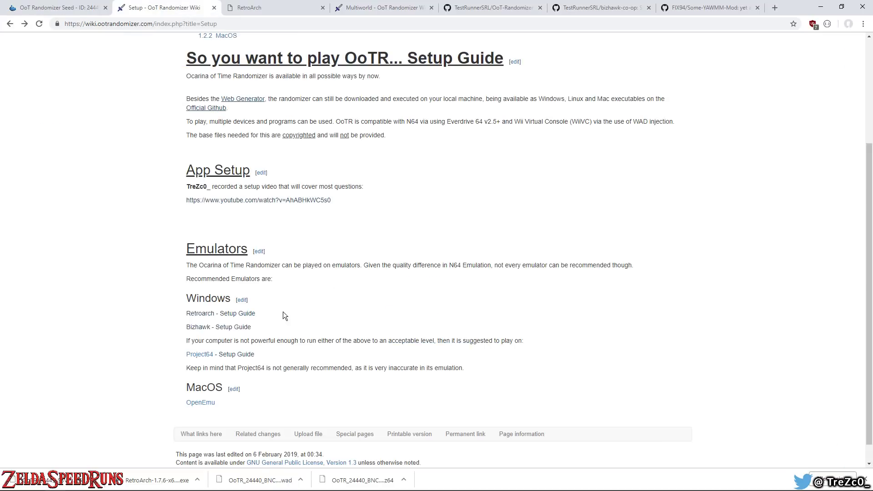
pyautogui.click(229, 328)
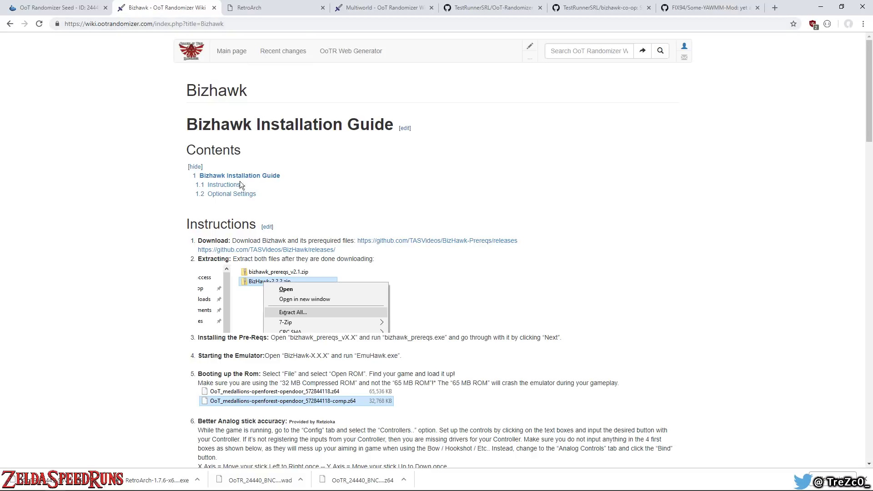
pyautogui.scroll(-20, 260, 167)
pyautogui.hotkey('alt', 'Left')
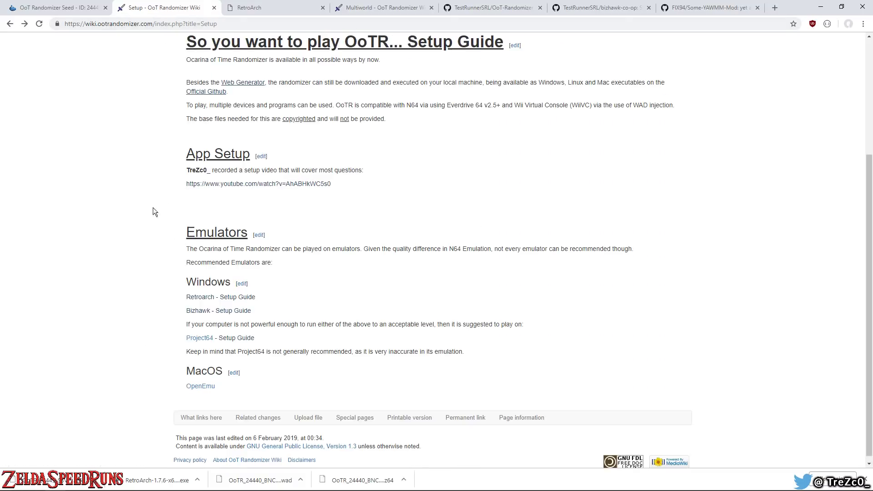
pyautogui.hotkey('alt', 'Left')
pyautogui.click(293, 332)
# Review the wiki's Multiworld guide, from generating the ROMs in Step 0 through installing and configuring the custom Bizhawk
pyautogui.click(367, 5)
pyautogui.scroll(12, 211, 162)
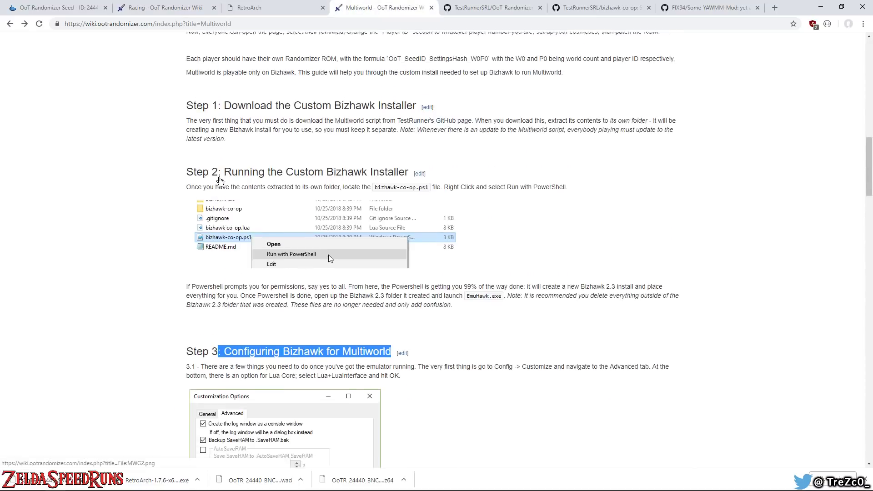
pyautogui.scroll(15, 220, 181)
pyautogui.scroll(-5, 278, 138)
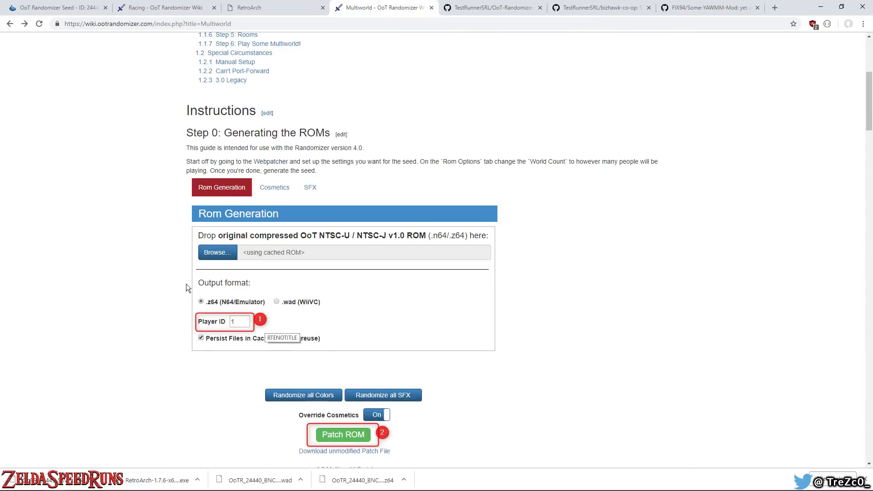
pyautogui.scroll(-8, 242, 218)
pyautogui.scroll(-6, 242, 217)
pyautogui.scroll(4, 191, 180)
pyautogui.scroll(4, 191, 180)
pyautogui.scroll(-15, 244, 224)
pyautogui.scroll(-2, 228, 233)
pyautogui.scroll(17, 321, 195)
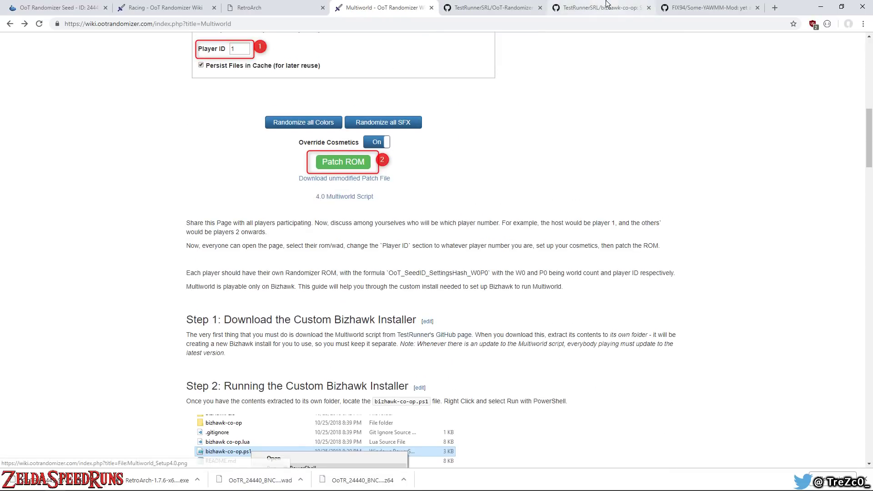
# View the Setup section of the bizhawk-co-op repository page, where the bizhawk-co-op.ps1 script is linked
pyautogui.click(605, 5)
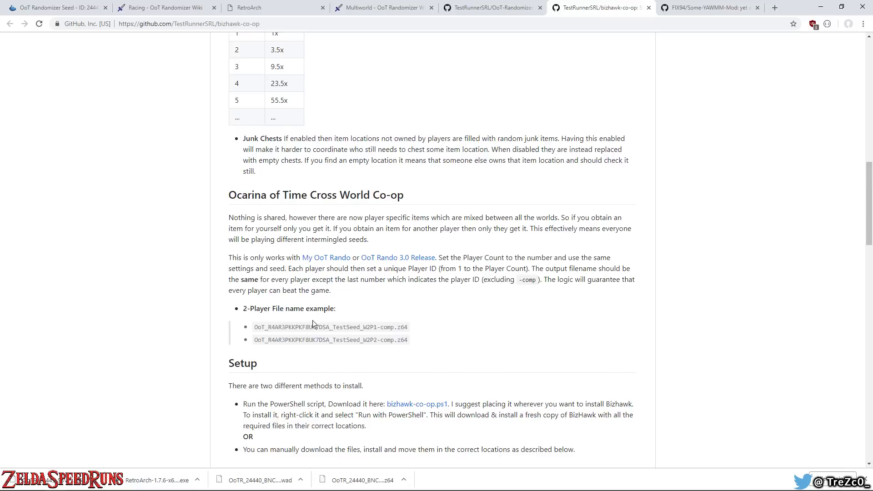
pyautogui.scroll(-3, 312, 320)
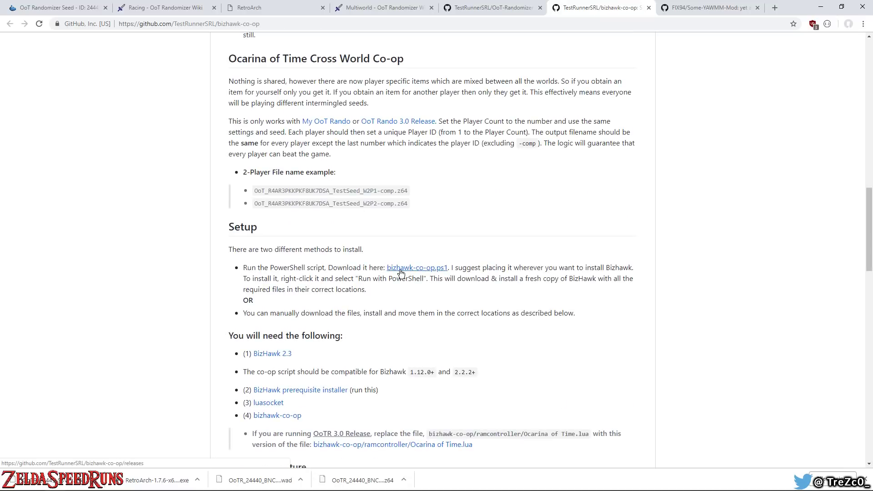